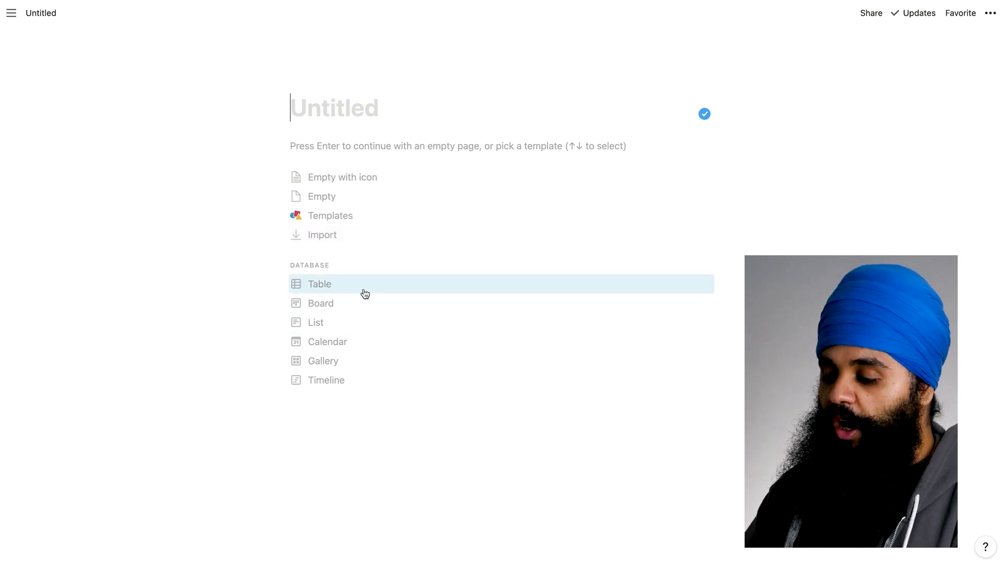
# - Create a table database on the untitled page and turn its Tags column into a Date property named Publish Date
pyautogui.click(331, 288)
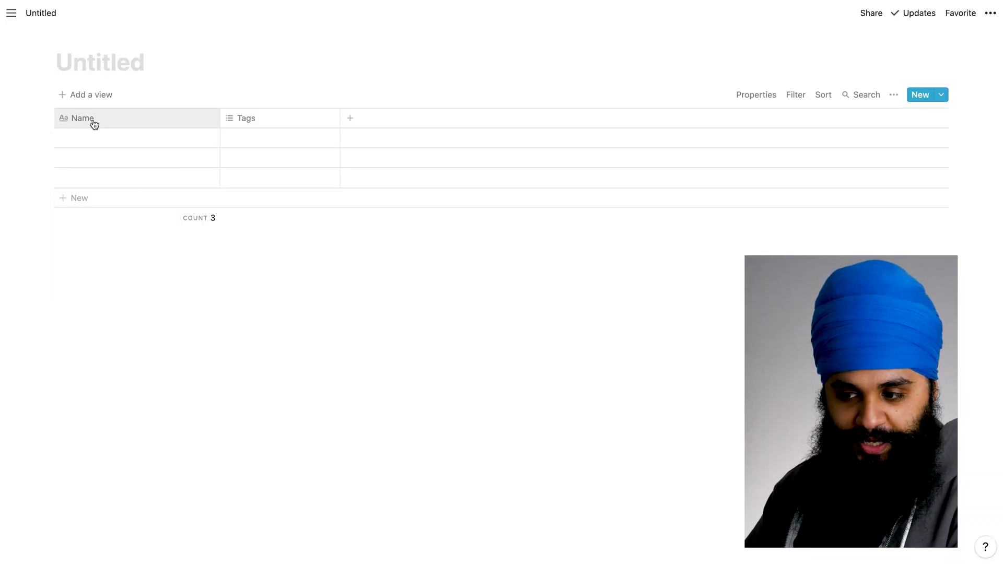
pyautogui.click(258, 124)
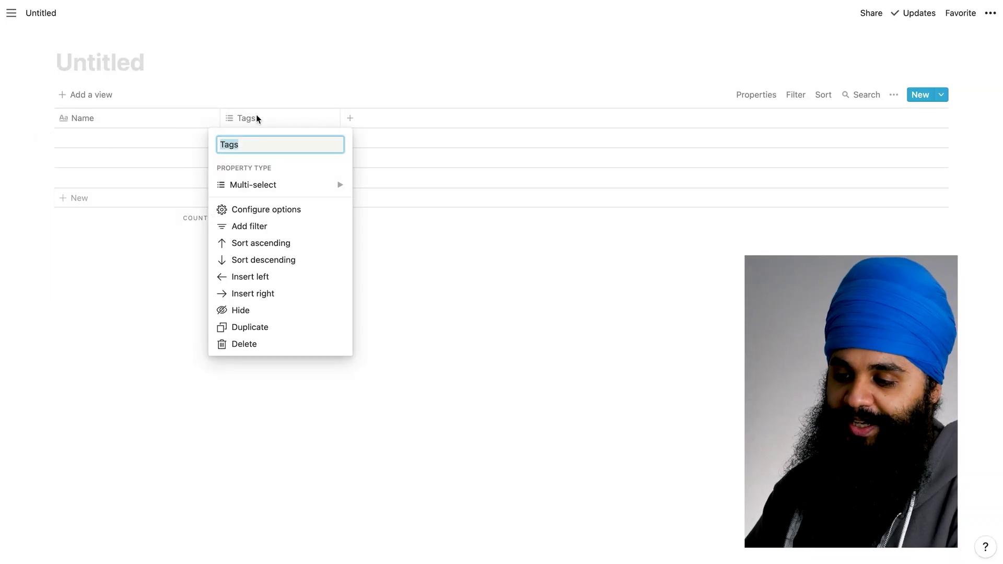
pyautogui.moveTo(277, 189)
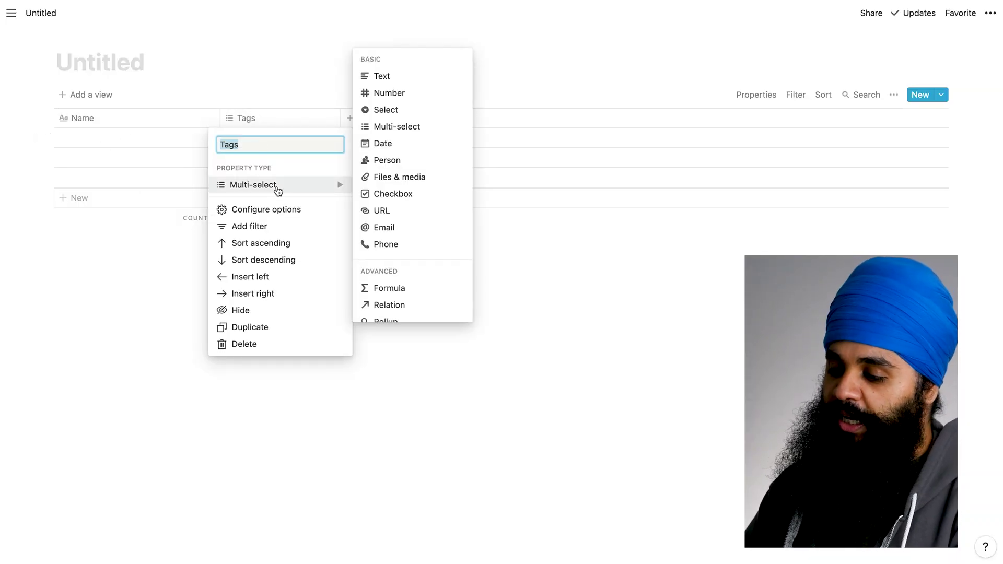
pyautogui.click(385, 143)
pyautogui.click(295, 119)
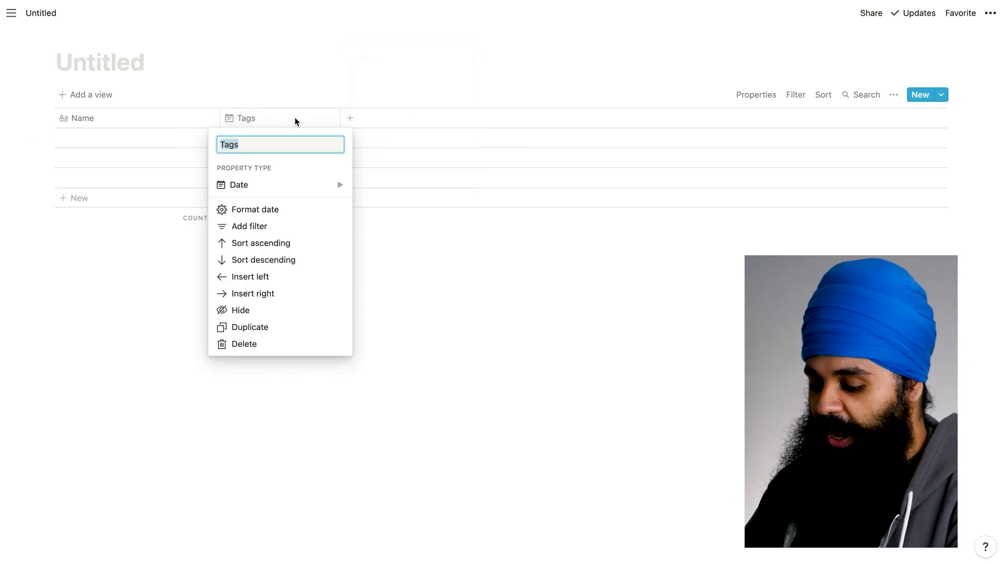
pyautogui.write('Publish Date')
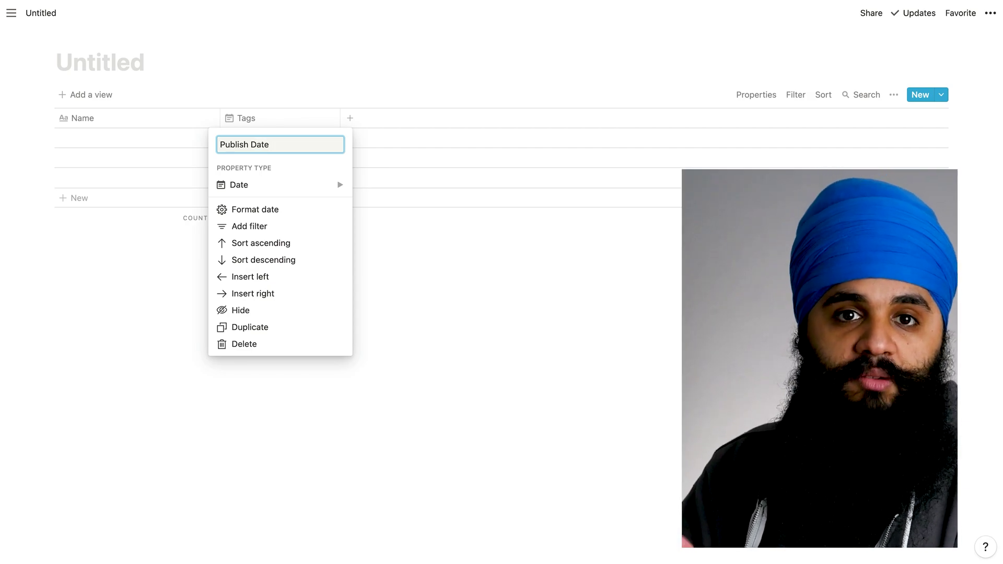
pyautogui.click(491, 258)
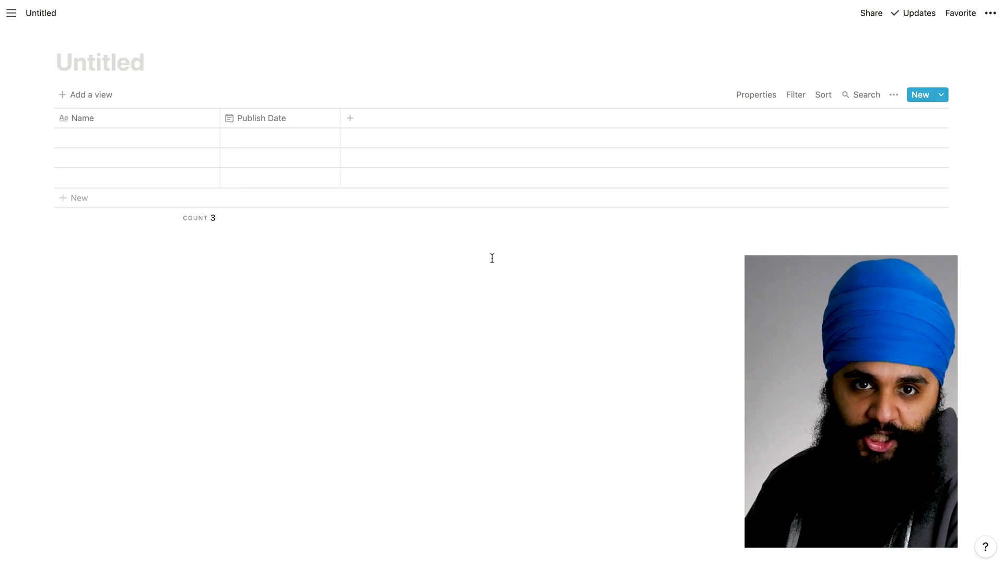
# - Add a Select property named Status after the Publish Date column
pyautogui.click(351, 119)
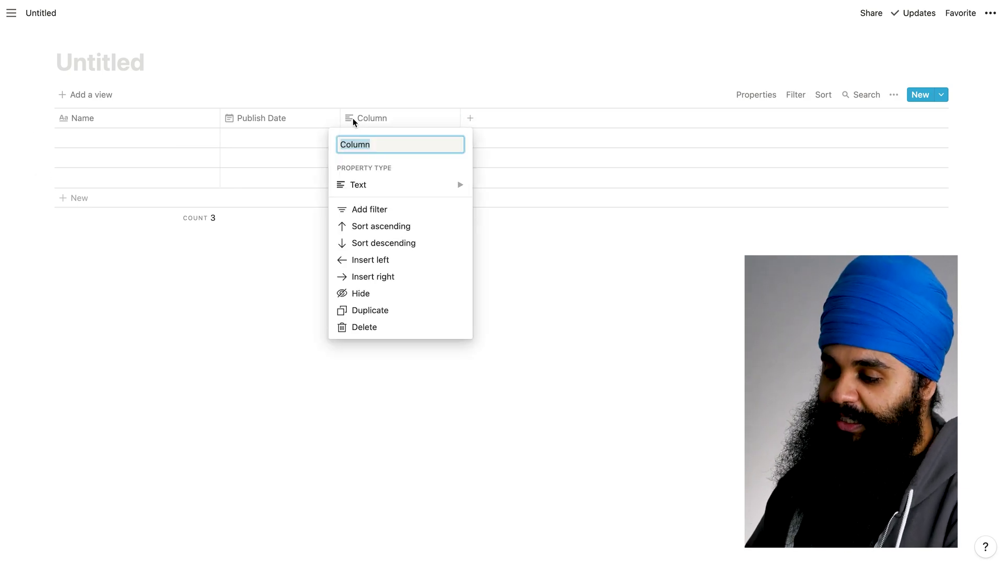
pyautogui.write('Status')
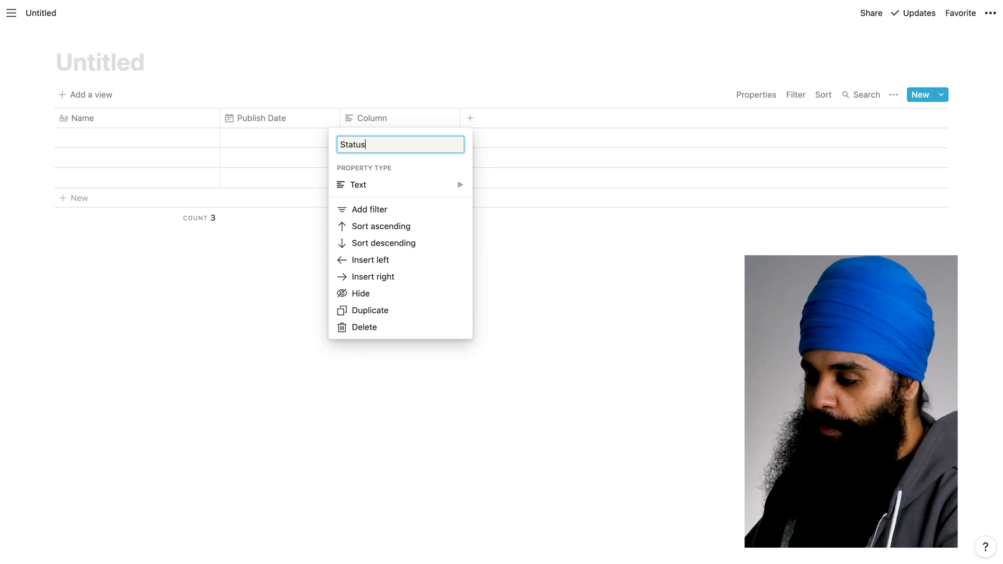
pyautogui.moveTo(371, 189)
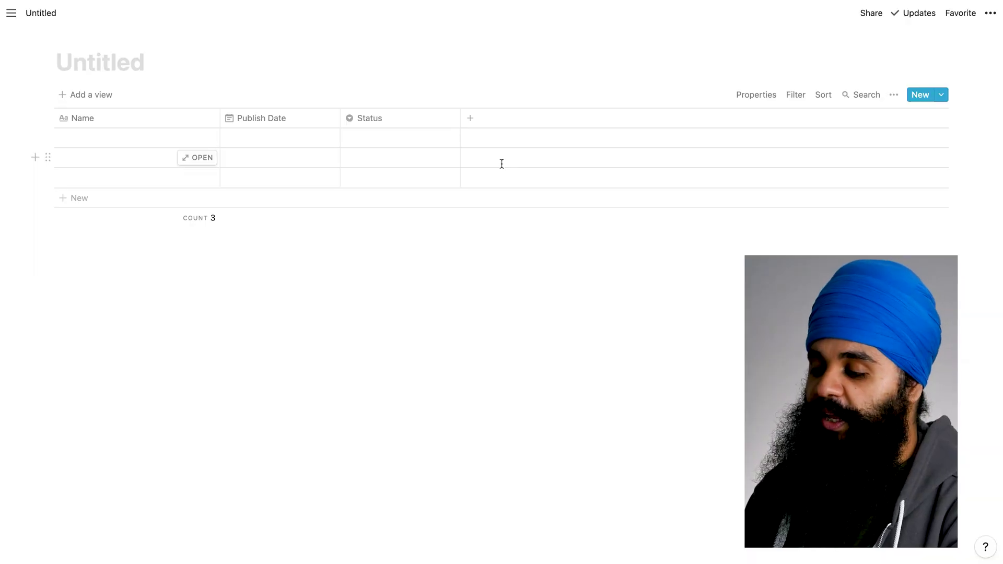
# - Add a Checkbox property named "Archived?" after the Status column
pyautogui.click(471, 116)
pyautogui.moveTo(477, 184)
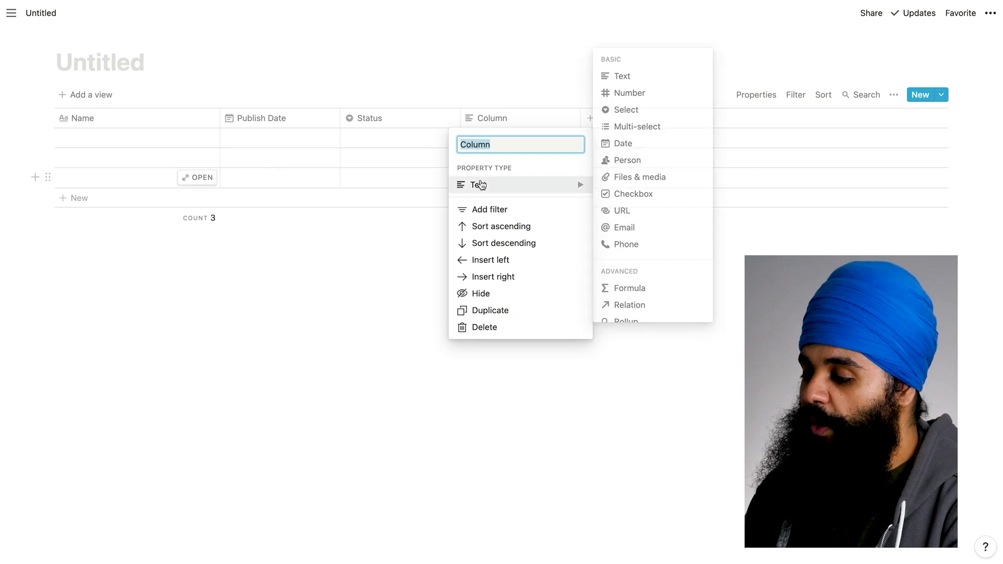
pyautogui.click(606, 193)
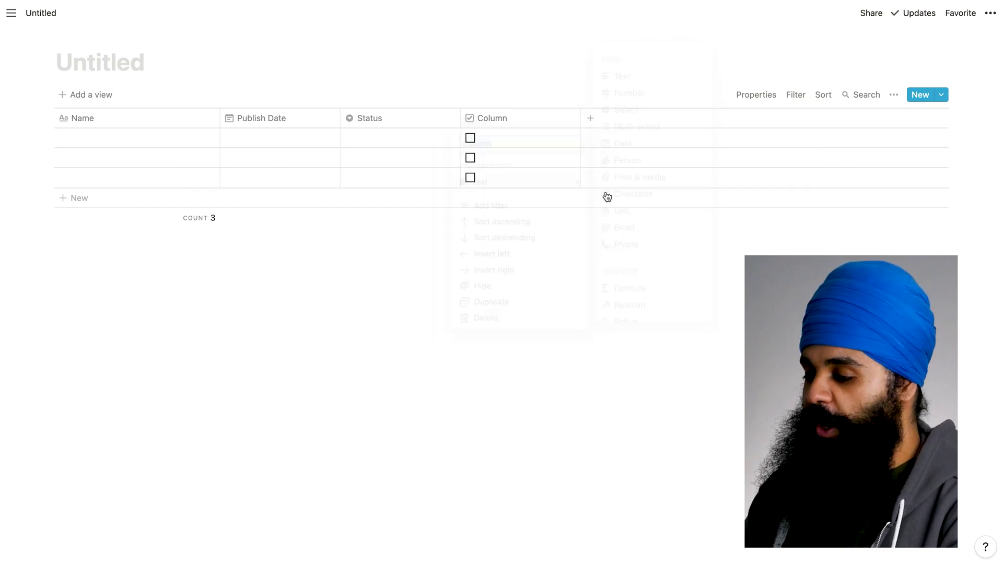
pyautogui.click(515, 118)
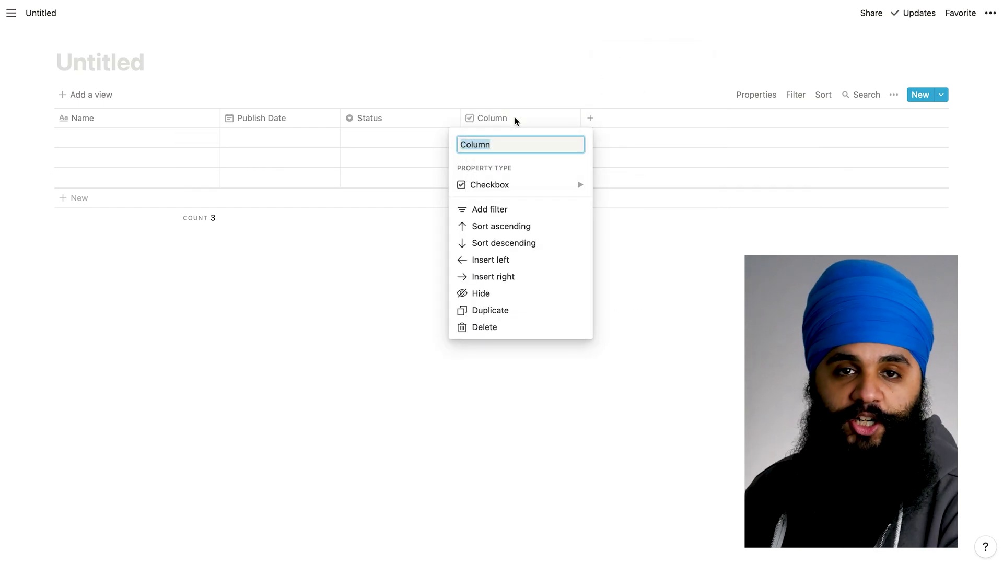
pyautogui.write('Archived?')
pyautogui.press('Return')
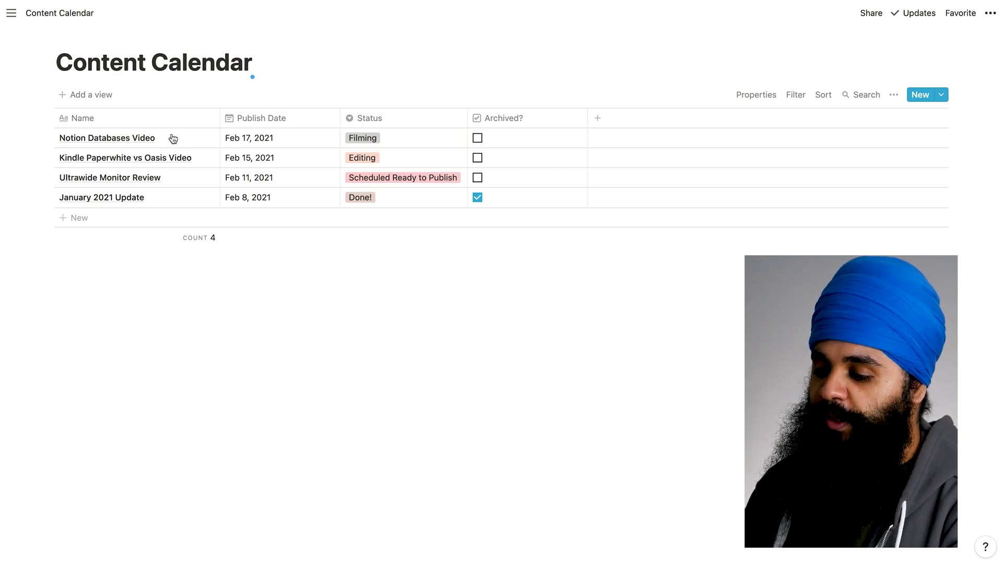
# - Open the Notion Databases Video entry as a page to inspect its properties and empty body, and return to the table
pyautogui.click(140, 139)
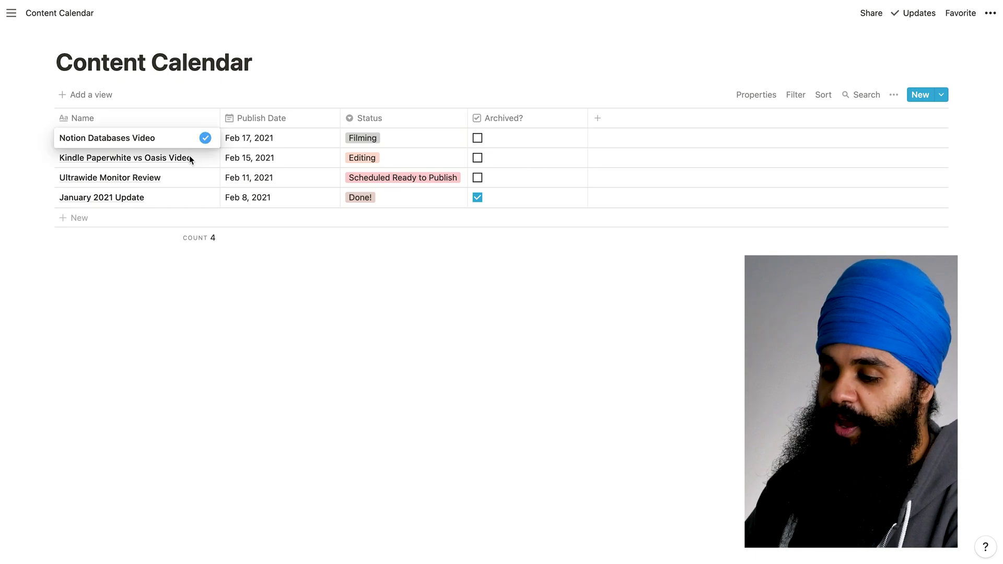
pyautogui.press('Escape')
pyautogui.click(201, 138)
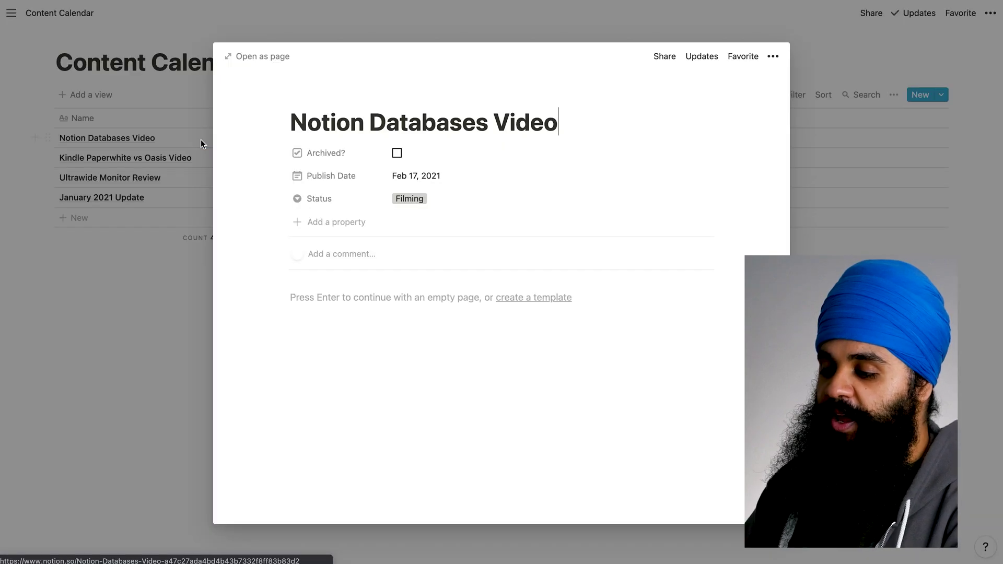
pyautogui.click(315, 296)
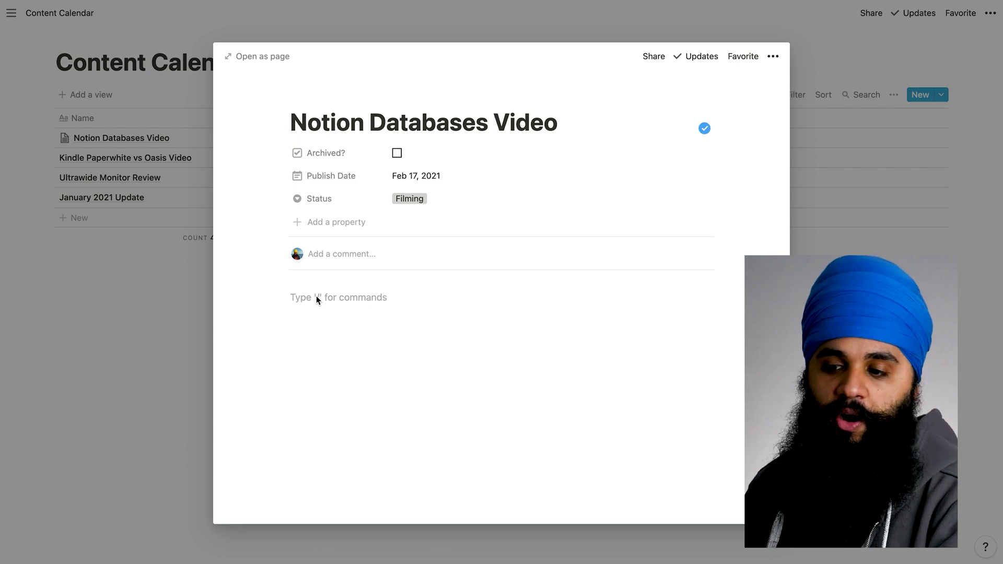
pyautogui.click(124, 359)
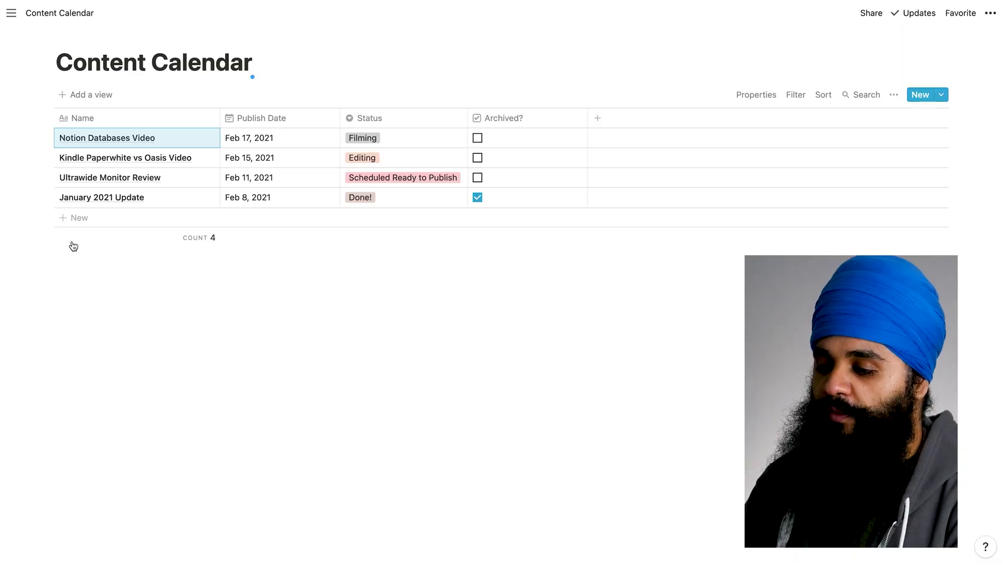
# - Add a Board view to the Content Calendar and move the Notion Databases Video card from Filming to Editing
pyautogui.click(87, 93)
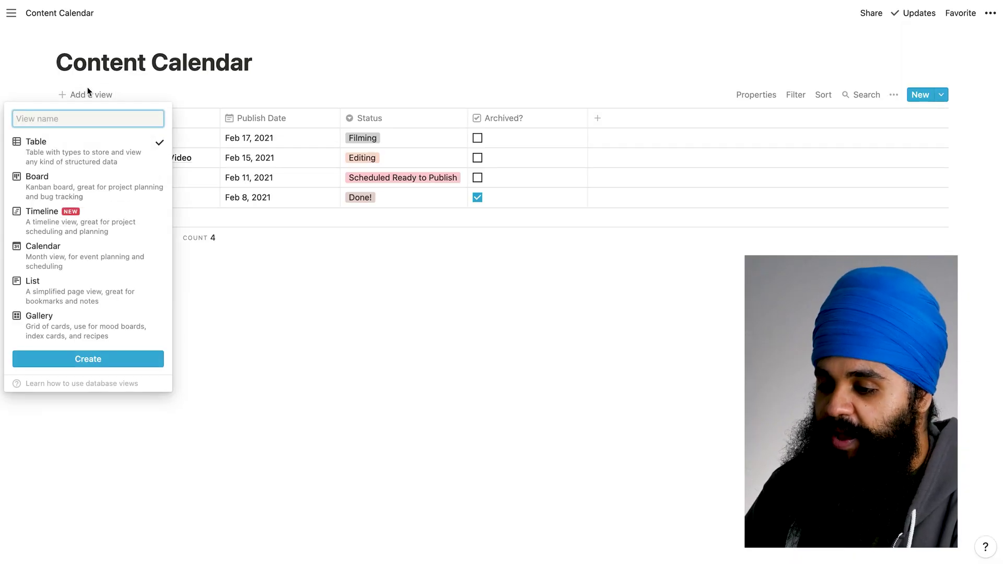
pyautogui.click(94, 181)
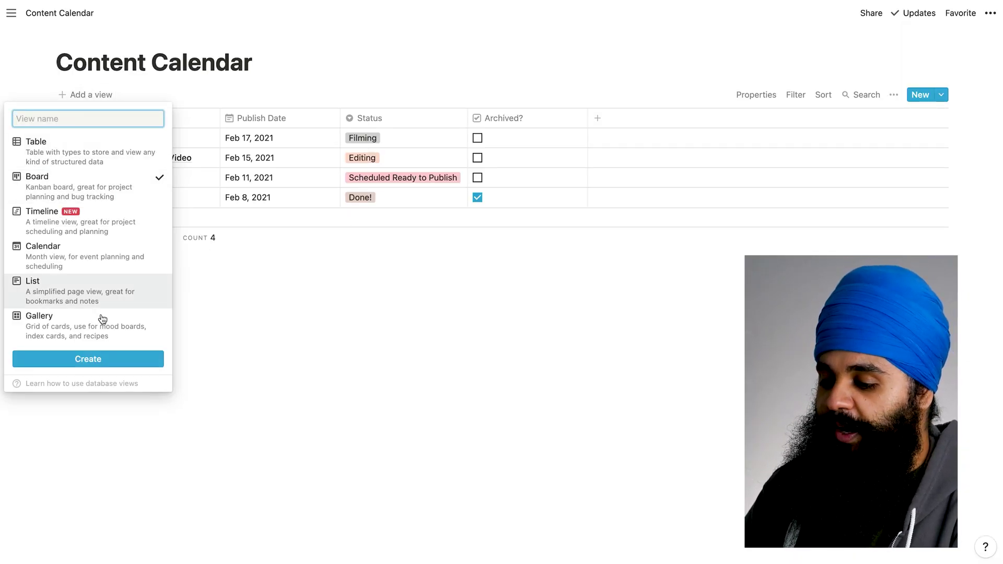
pyautogui.click(84, 359)
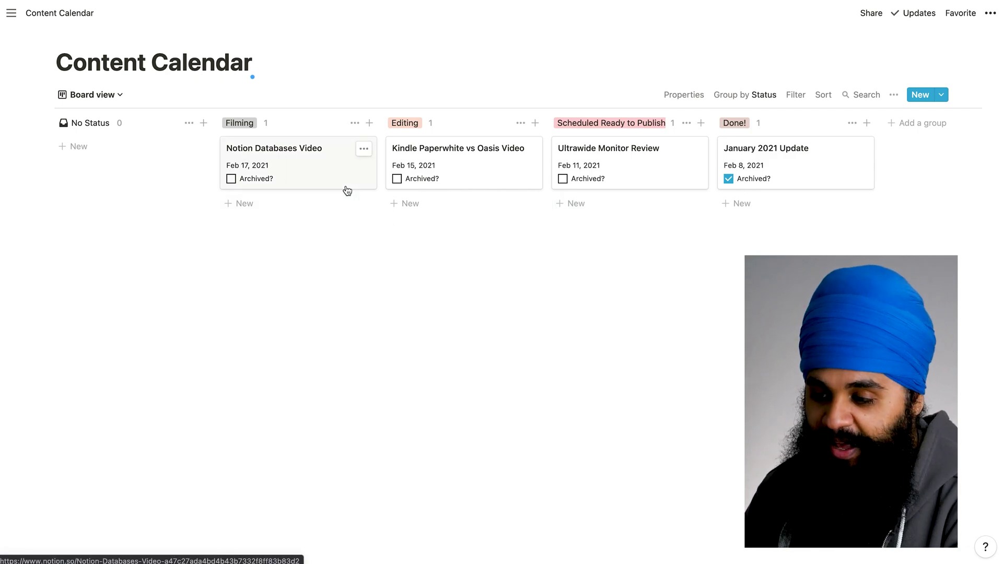
pyautogui.moveTo(327, 182); pyautogui.dragTo(419, 211)
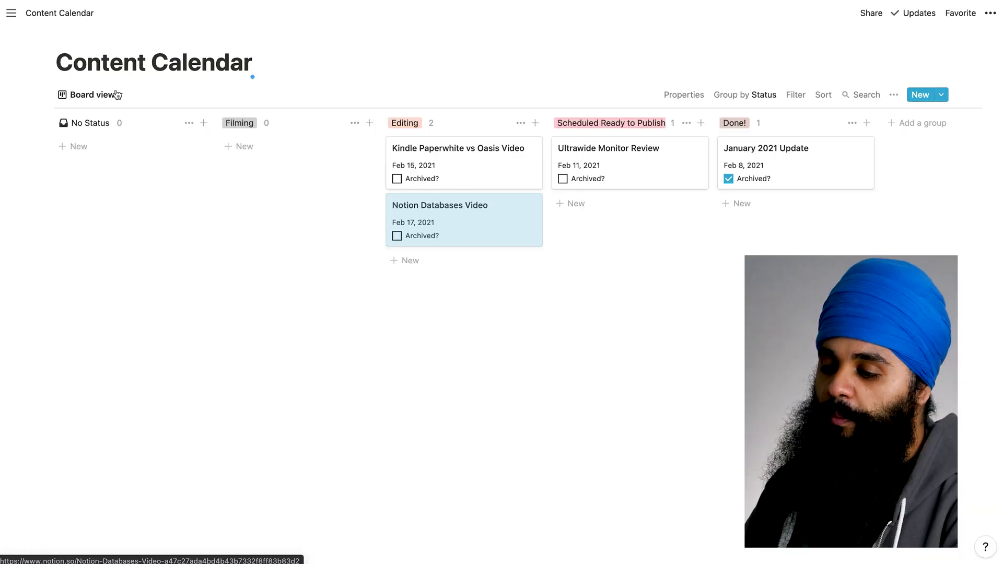
# - Add a Calendar view to the Content Calendar database
pyautogui.click(114, 94)
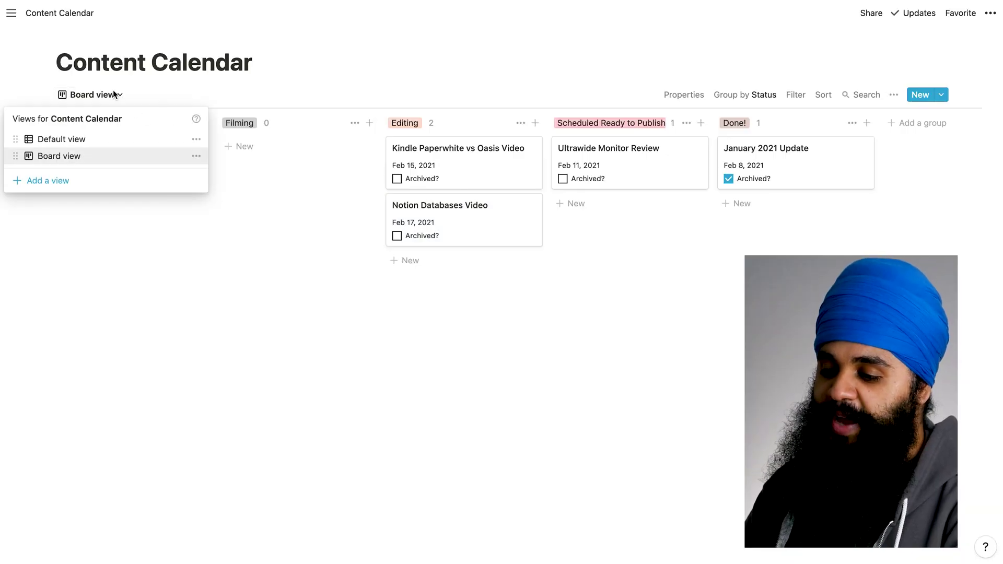
pyautogui.click(49, 181)
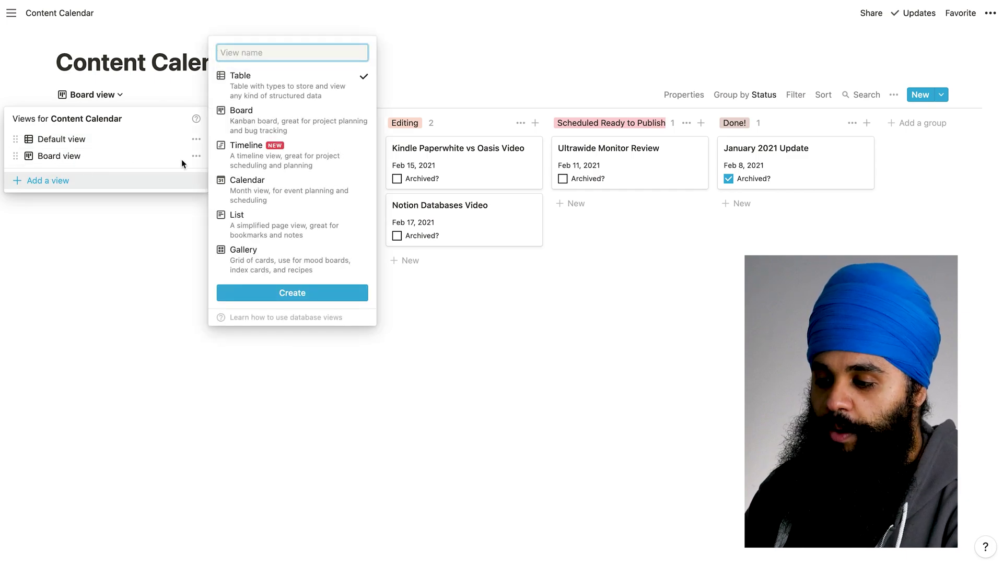
pyautogui.click(230, 192)
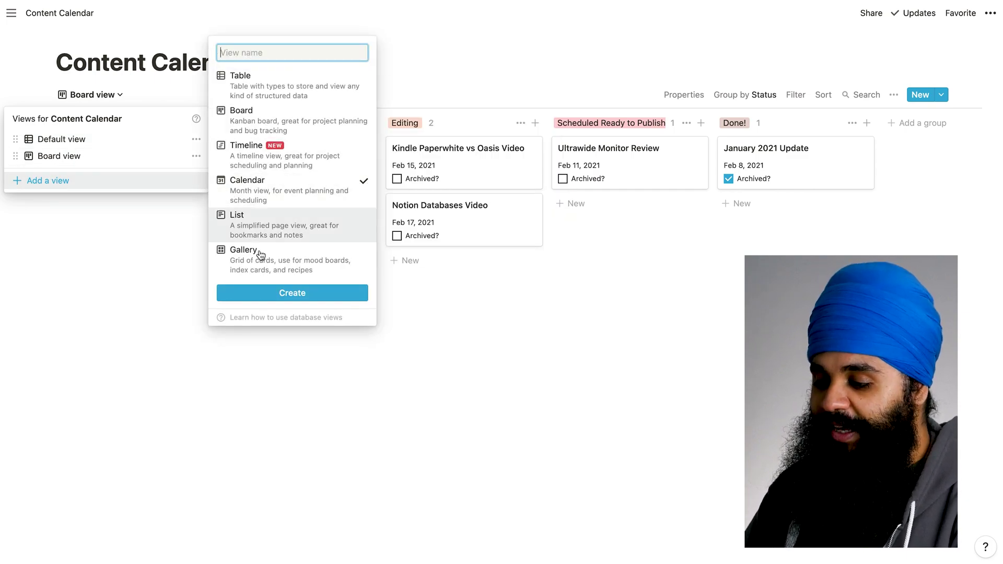
pyautogui.click(250, 290)
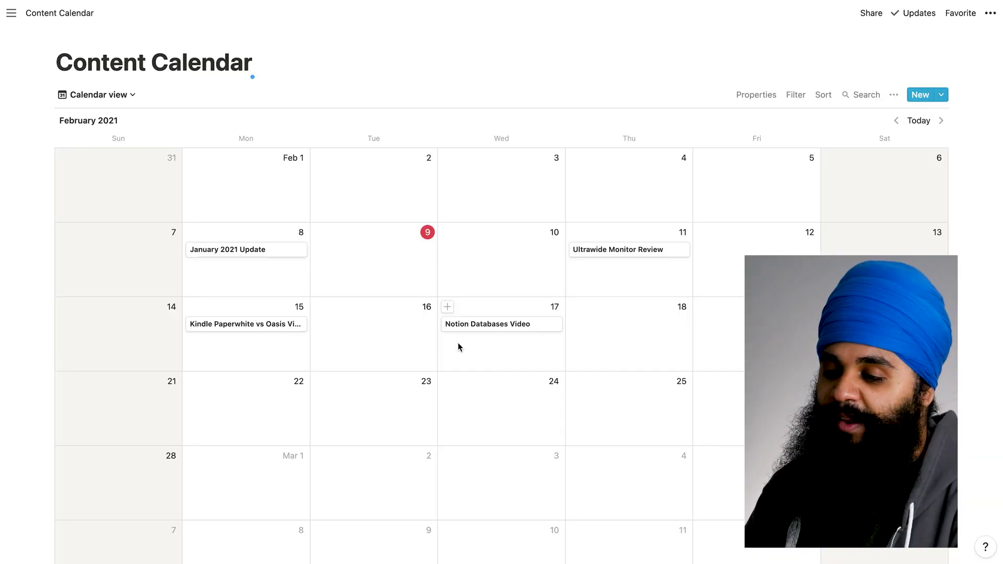
# - Add a List view to the Content Calendar database
pyautogui.click(114, 98)
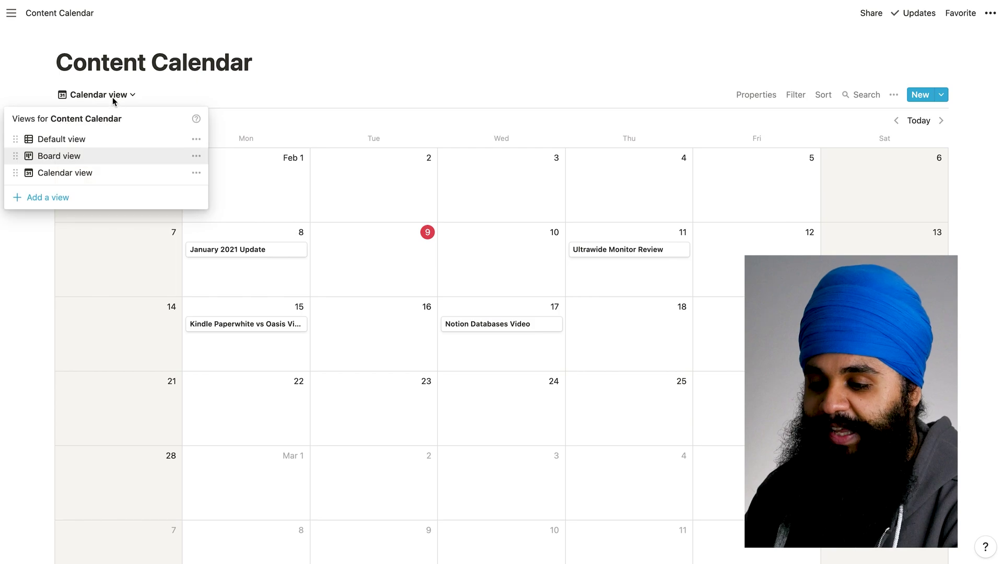
pyautogui.click(49, 198)
pyautogui.click(265, 234)
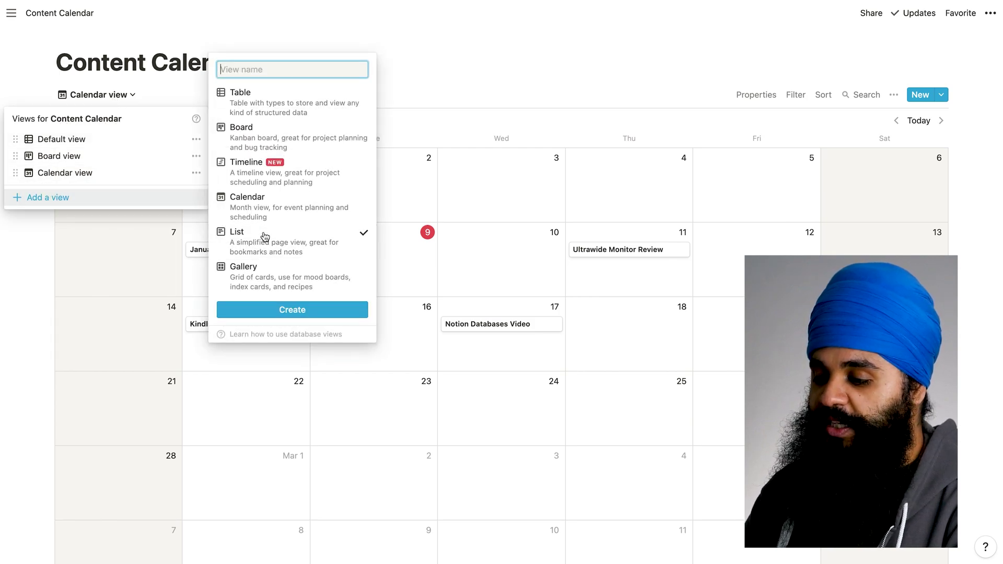
pyautogui.click(262, 305)
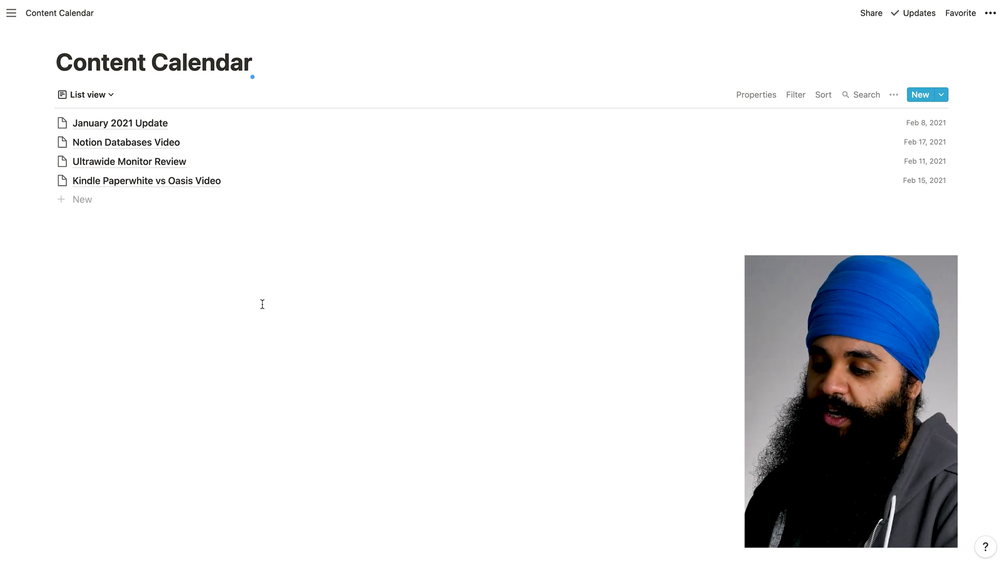
# - Filter the List view to entries where "Archived?" is checked
pyautogui.click(795, 98)
pyautogui.click(682, 206)
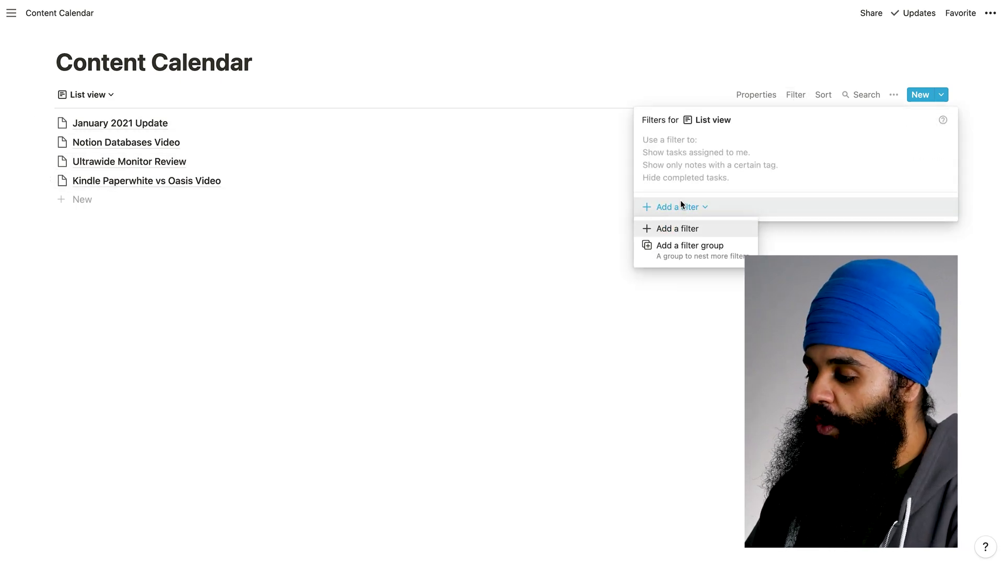
pyautogui.click(667, 230)
pyautogui.click(702, 147)
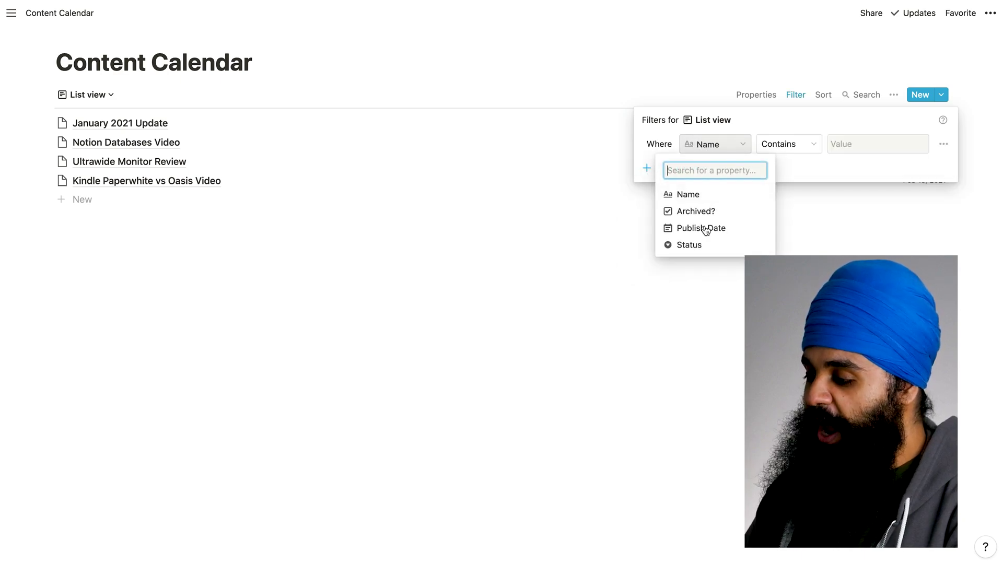
pyautogui.click(719, 212)
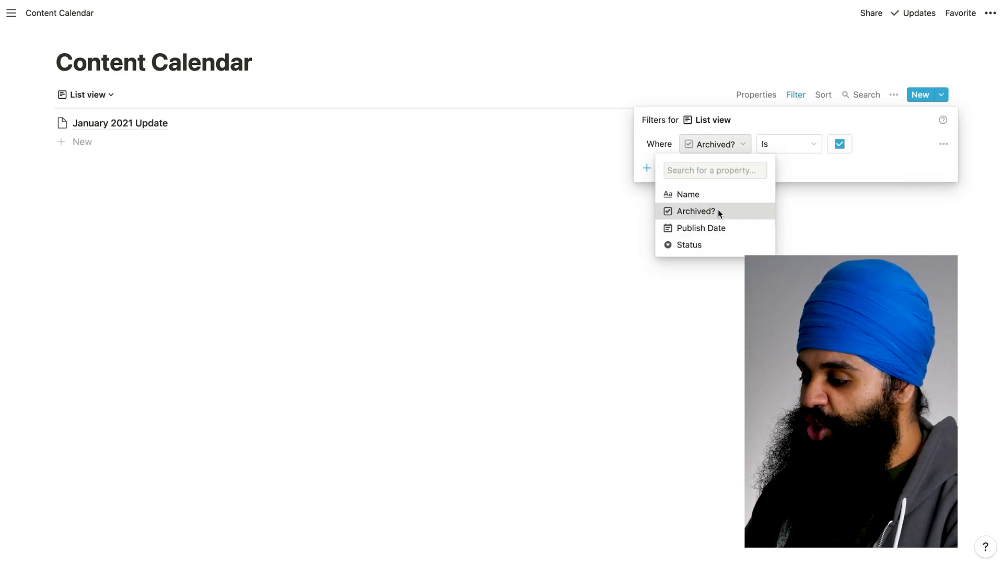
pyautogui.click(690, 311)
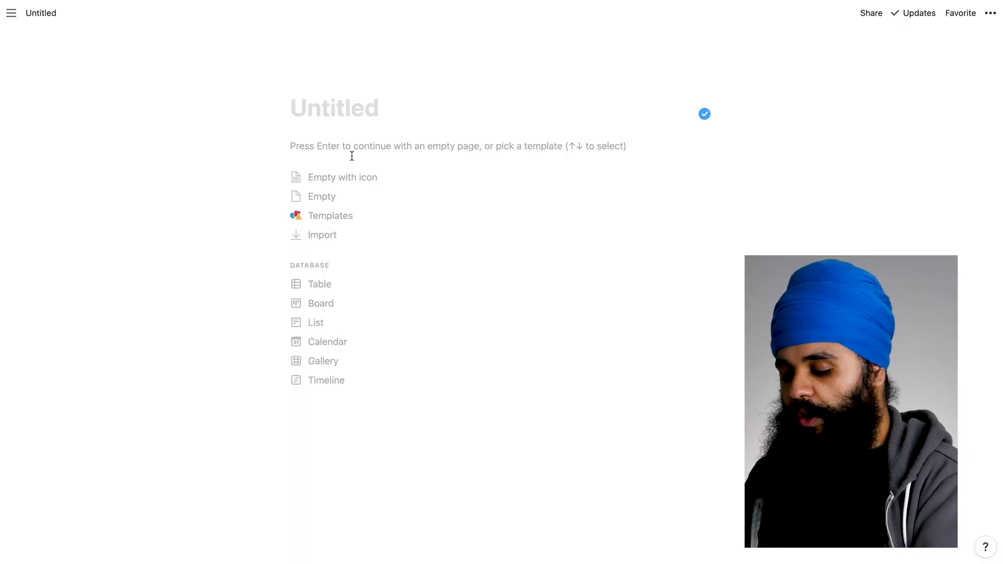
# - Title the new untitled page "Relationships Manager" and start it as an empty page
pyautogui.write('Relation')
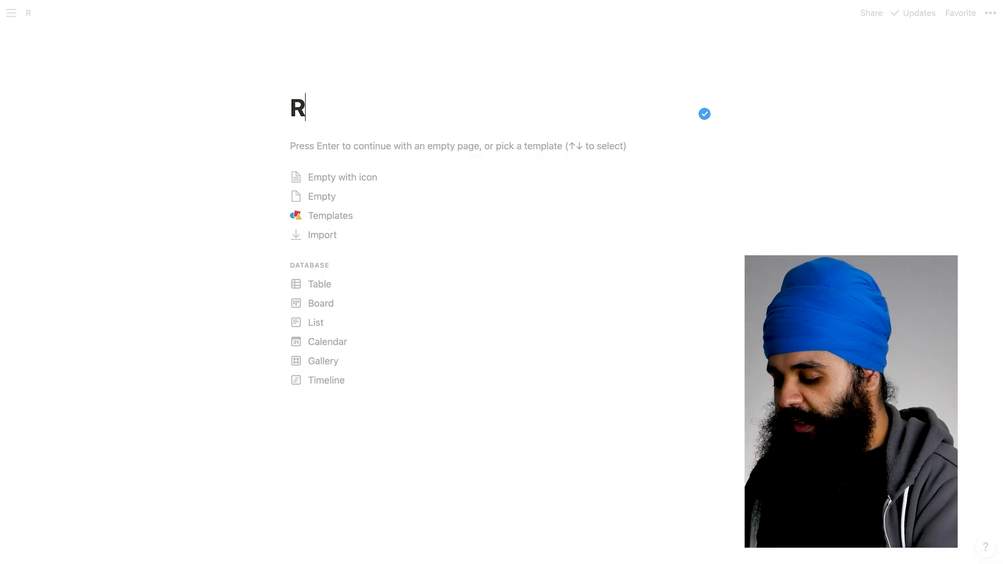
pyautogui.write('ships Manager')
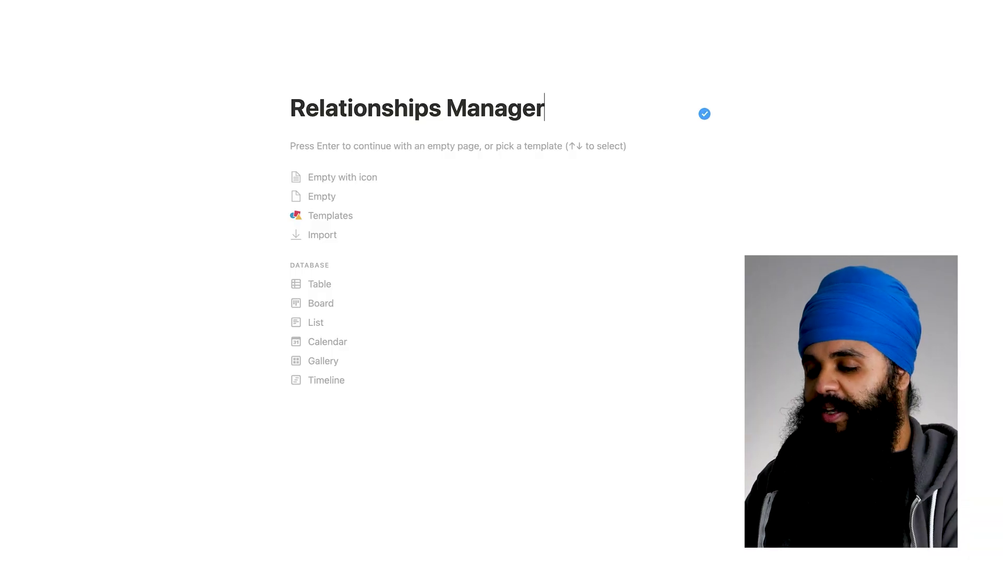
pyautogui.click(323, 152)
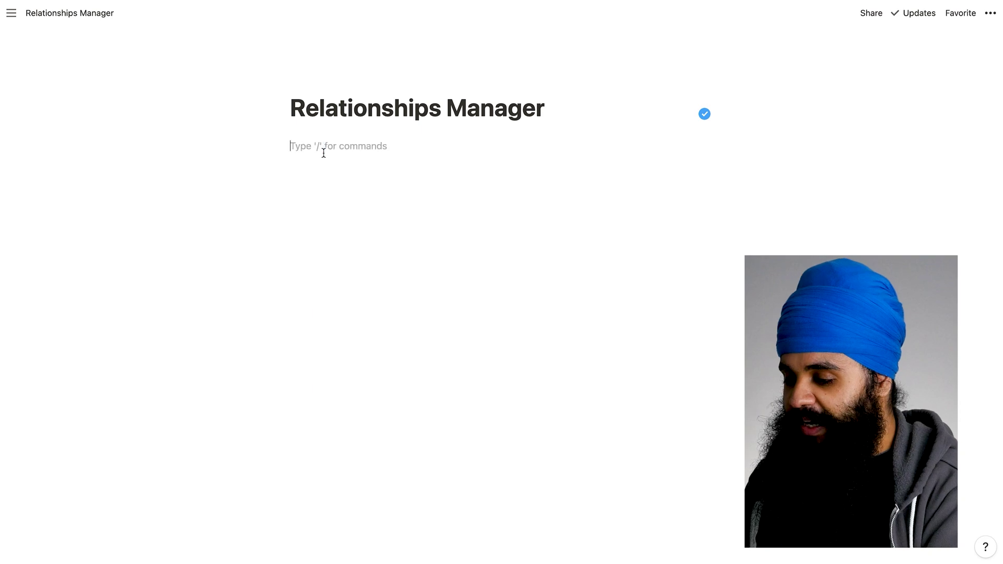
# - Insert an inline table database in the Relationships Manager page and title it "People"
pyautogui.write('/t')
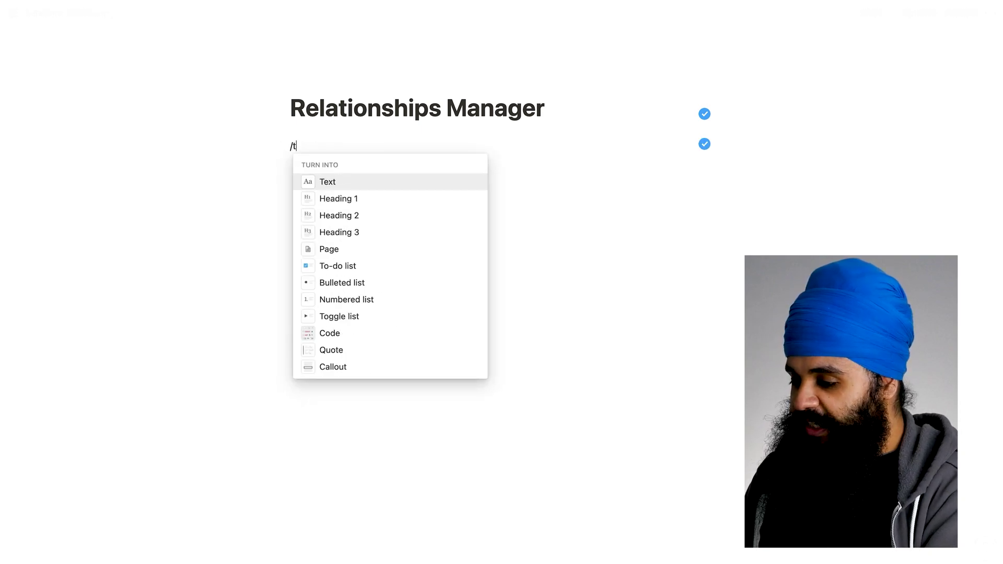
pyautogui.write('able')
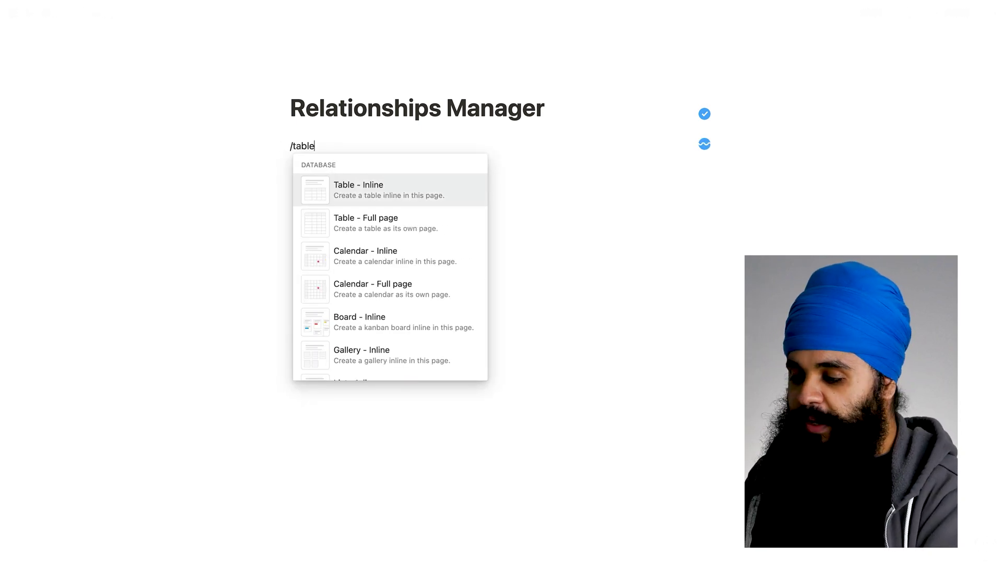
pyautogui.click(374, 188)
pyautogui.write('People')
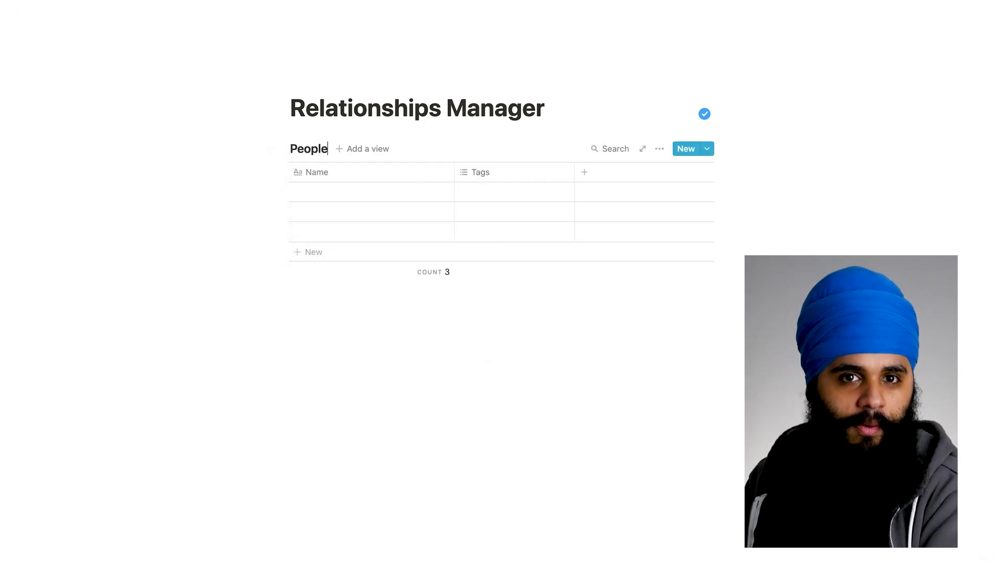
# - Delete the Tags property from the People table
pyautogui.click(485, 167)
pyautogui.click(474, 398)
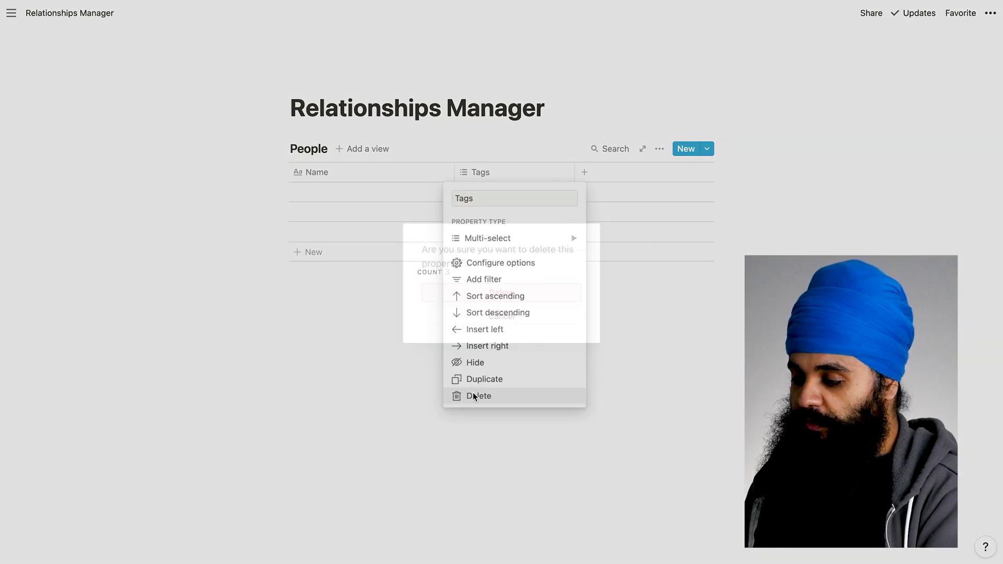
pyautogui.click(477, 298)
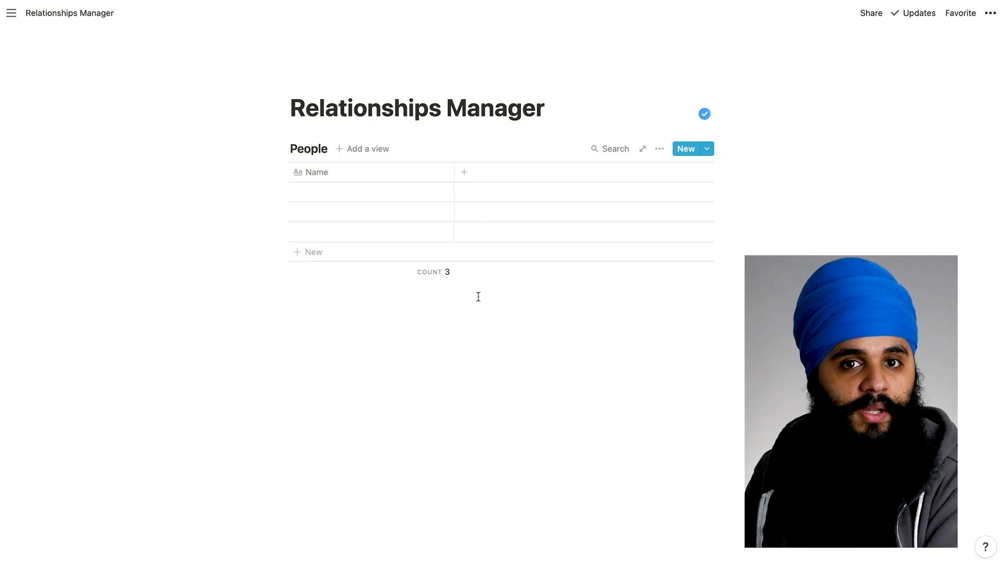
# - Insert a second inline table database below the People table and title it "Meetings"
pyautogui.click(370, 306)
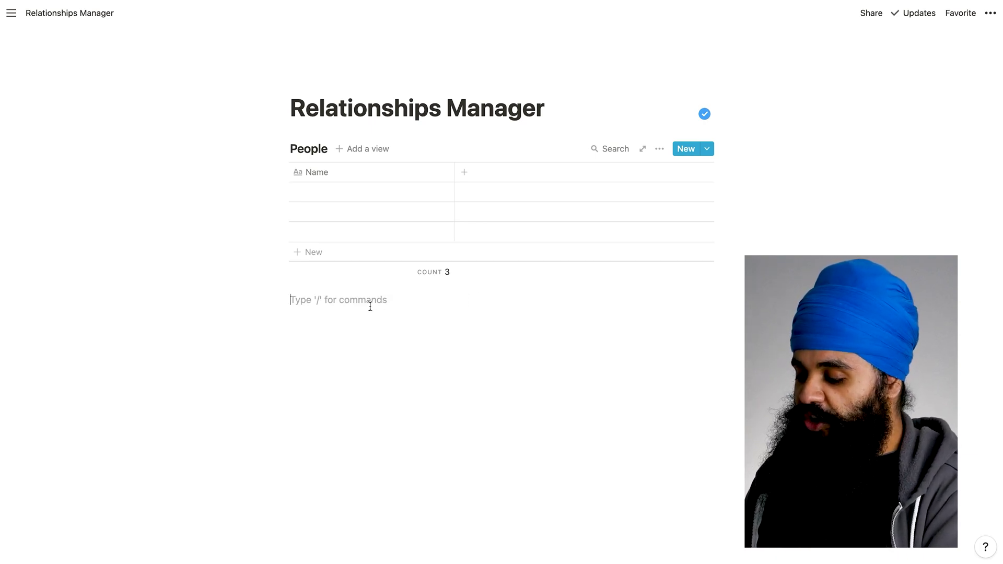
pyautogui.write('/tabl;e')
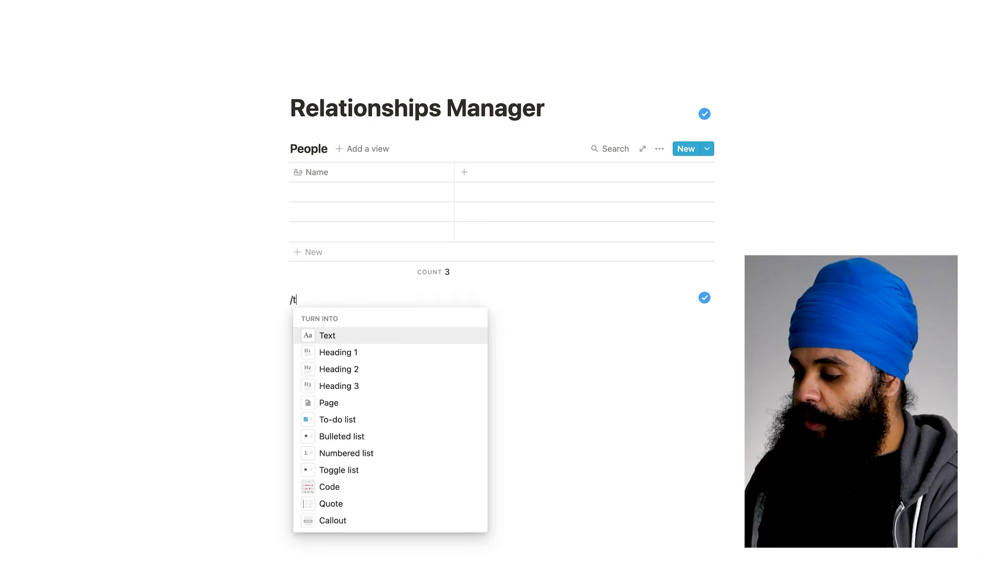
pyautogui.press('BackSpace')
pyautogui.press('BackSpace')
pyautogui.write('e')
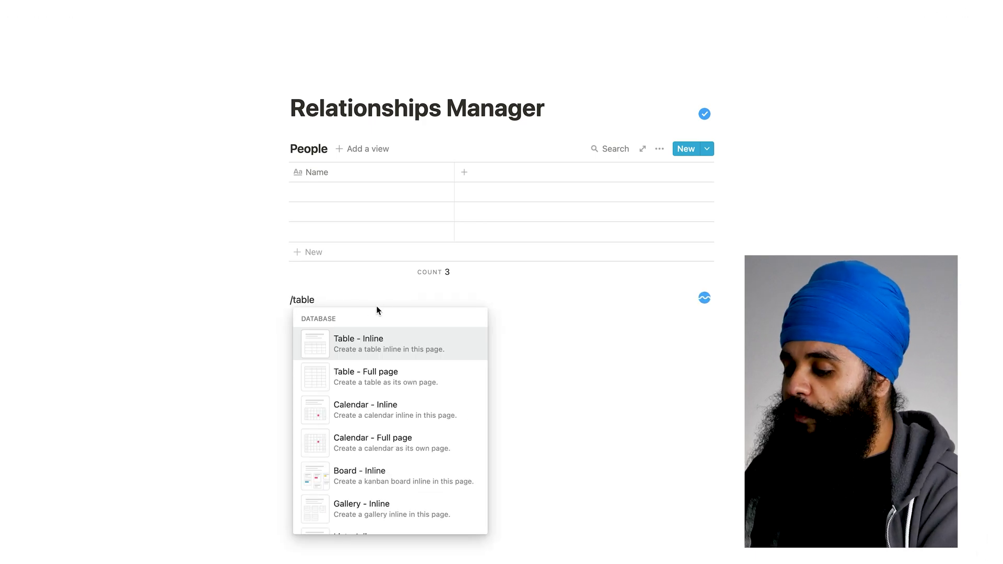
pyautogui.click(397, 349)
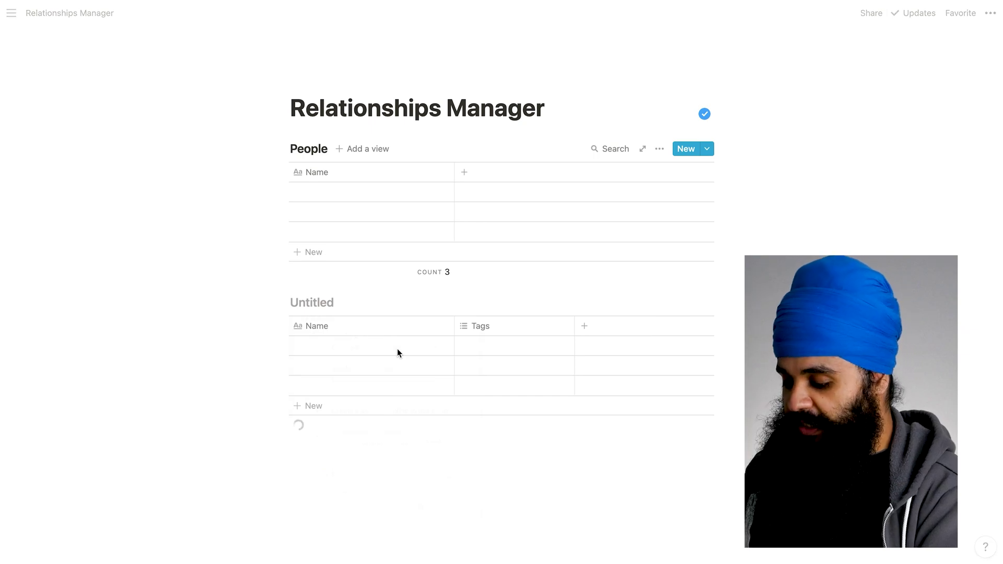
pyautogui.write('me')
pyautogui.press('BackSpace')
pyautogui.write('Meetings')
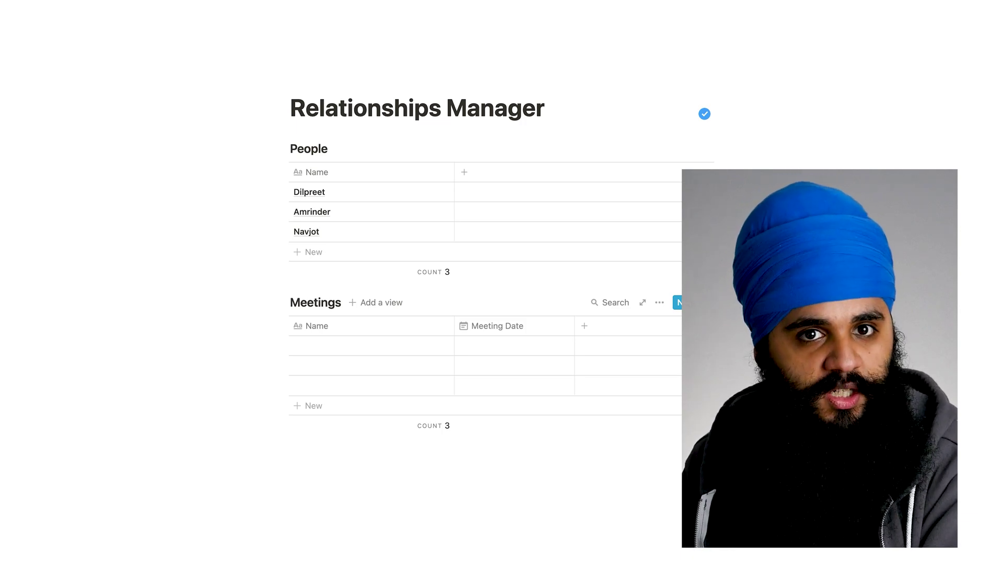
# - Add a Relation property to the Meetings table, linked to the People database of this Relationships Manager page
pyautogui.click(604, 326)
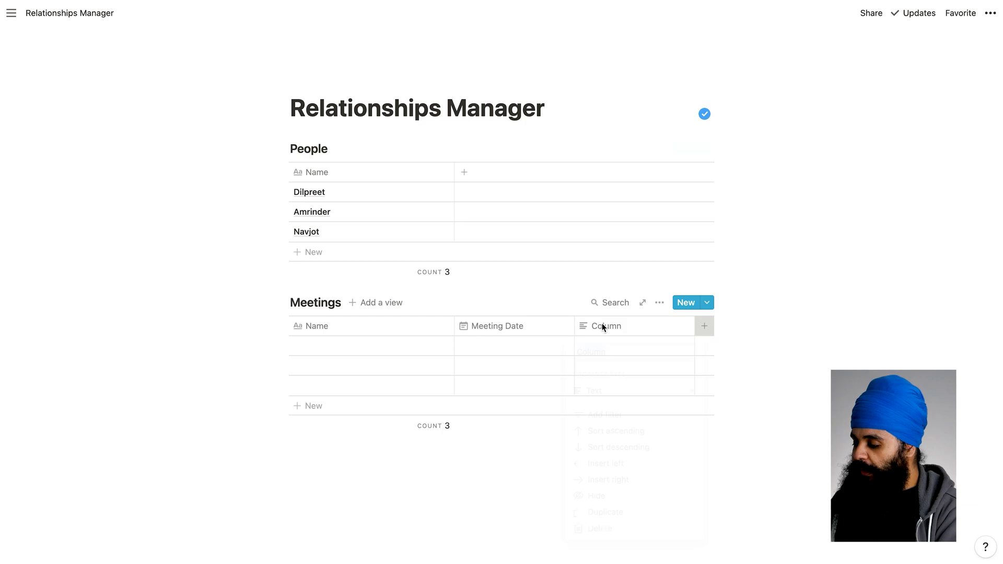
pyautogui.moveTo(598, 394)
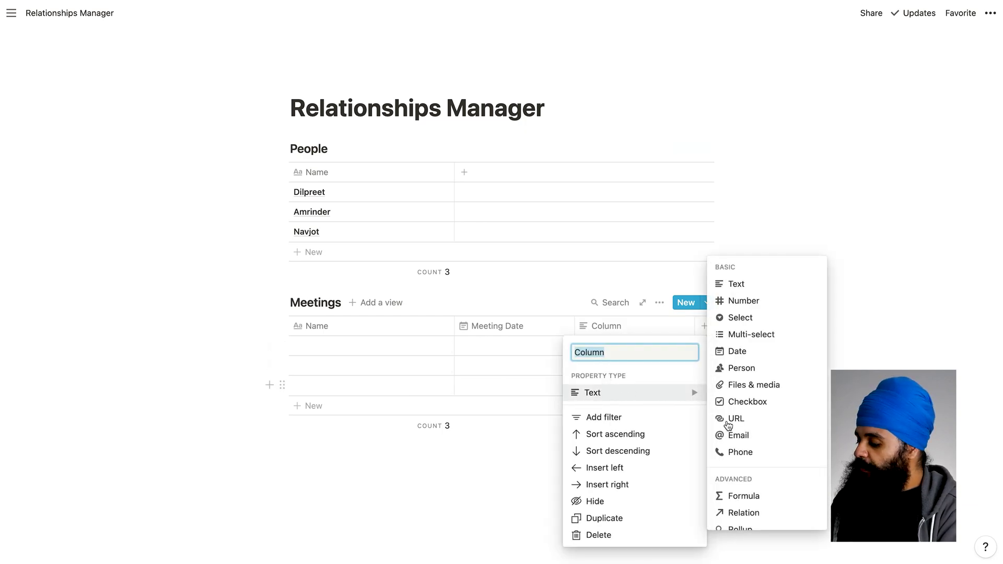
pyautogui.scroll(-1, 747, 470)
pyautogui.click(767, 483)
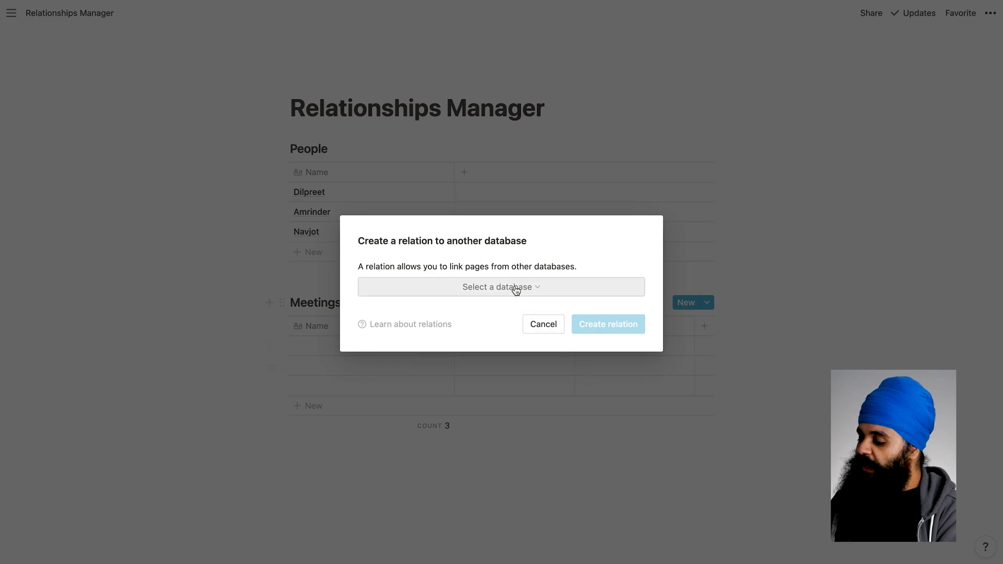
pyautogui.click(515, 288)
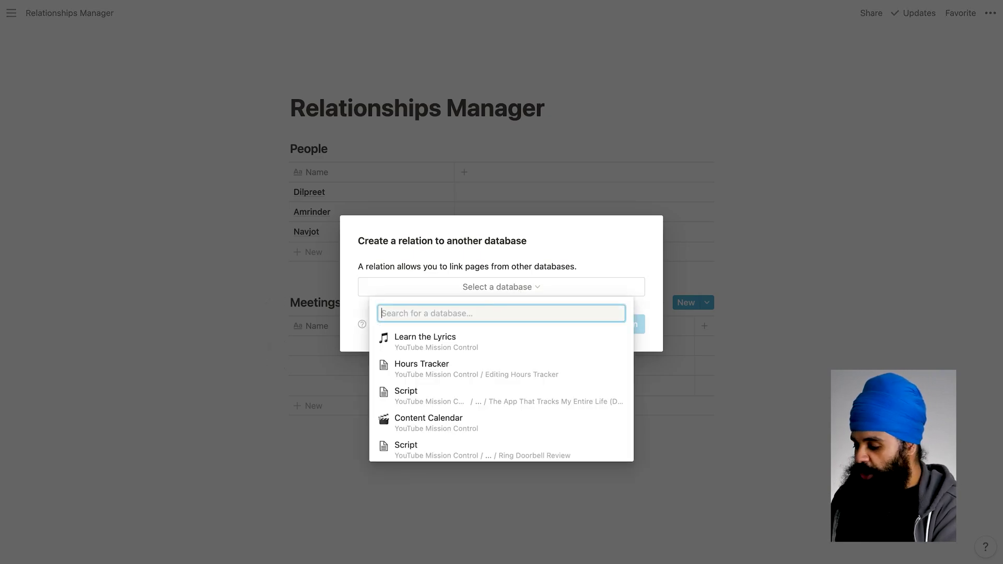
pyautogui.write('People')
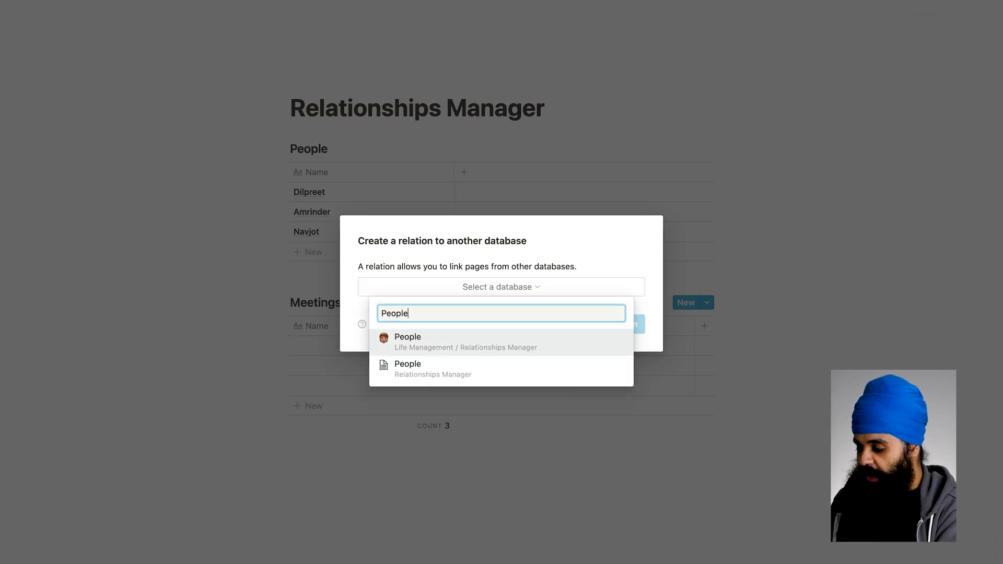
pyautogui.click(417, 368)
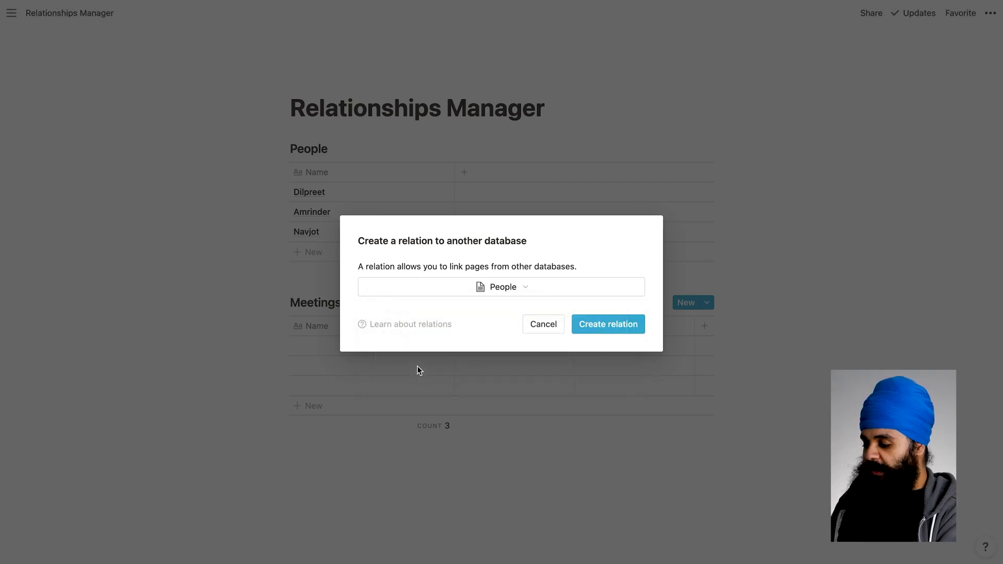
pyautogui.click(631, 324)
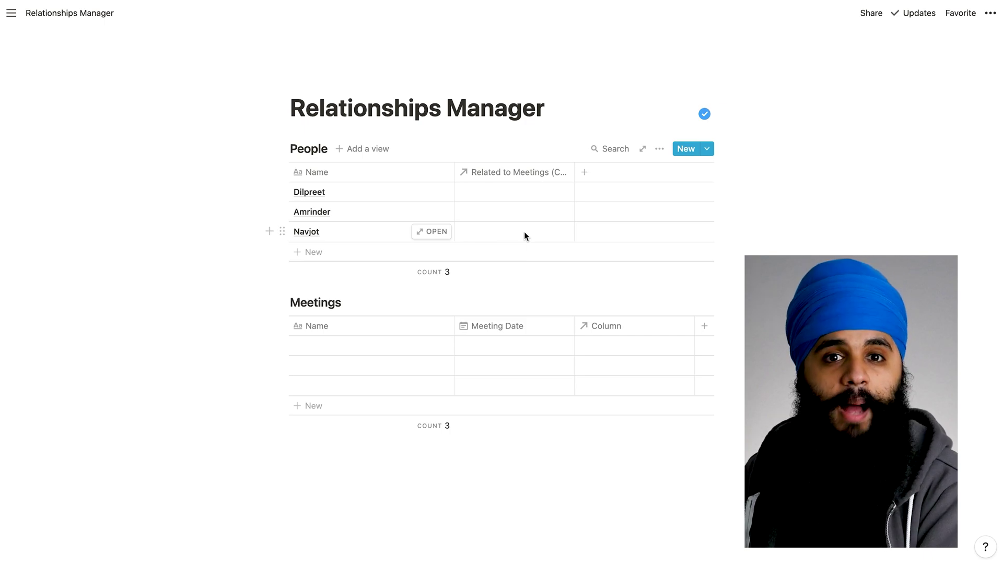
# - Rename the relation property in the People table as "Meetings"
pyautogui.click(491, 177)
pyautogui.write('M')
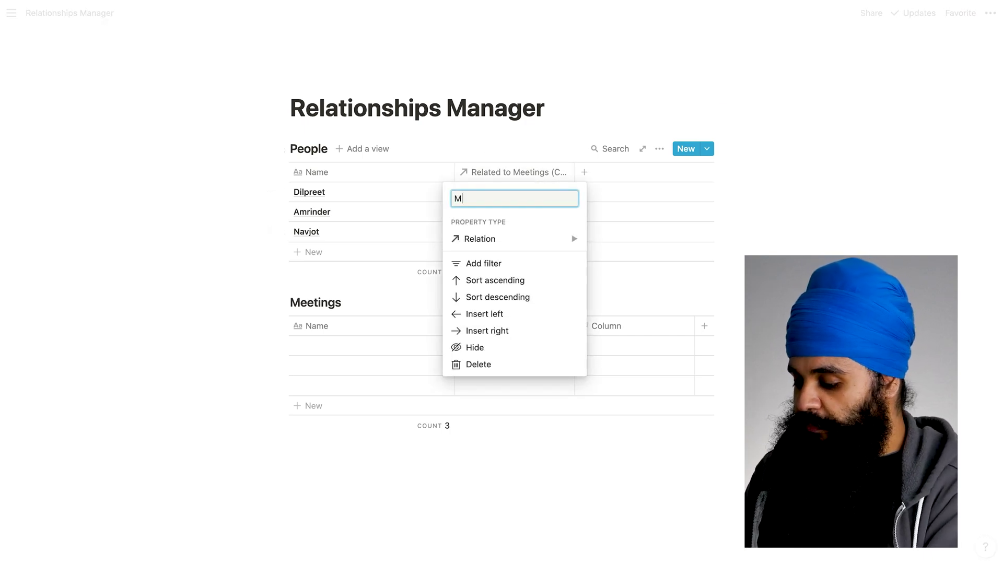
pyautogui.write('eetings')
pyautogui.press('Return')
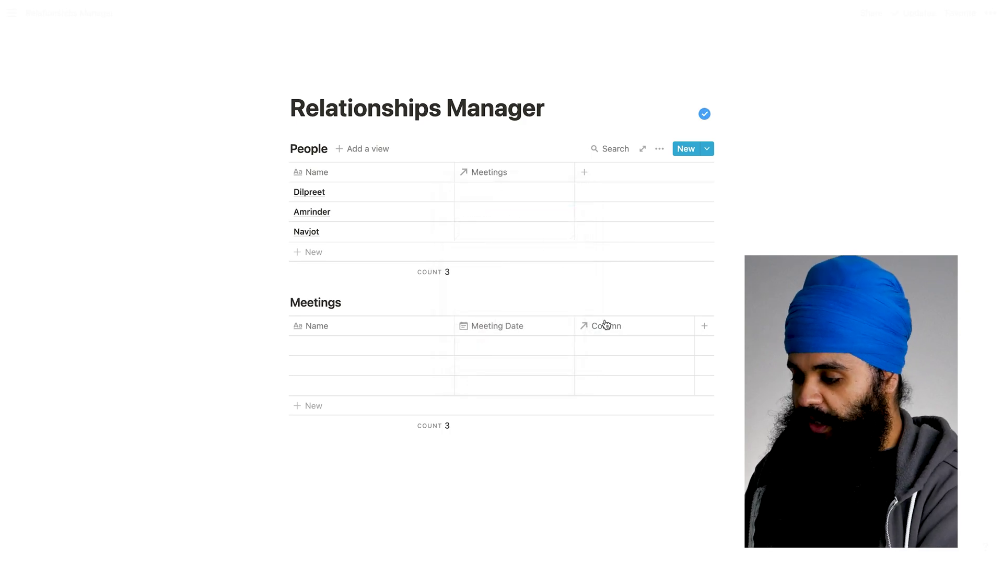
# - Rename the relation property in the Meetings table as "Meeting With"
pyautogui.click(612, 326)
pyautogui.write('Meeting')
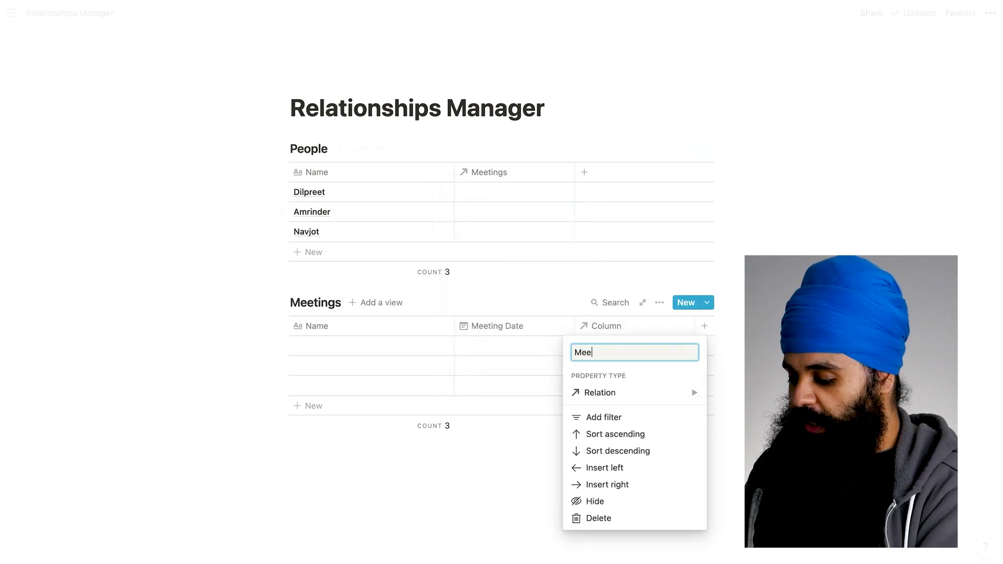
pyautogui.press('Return')
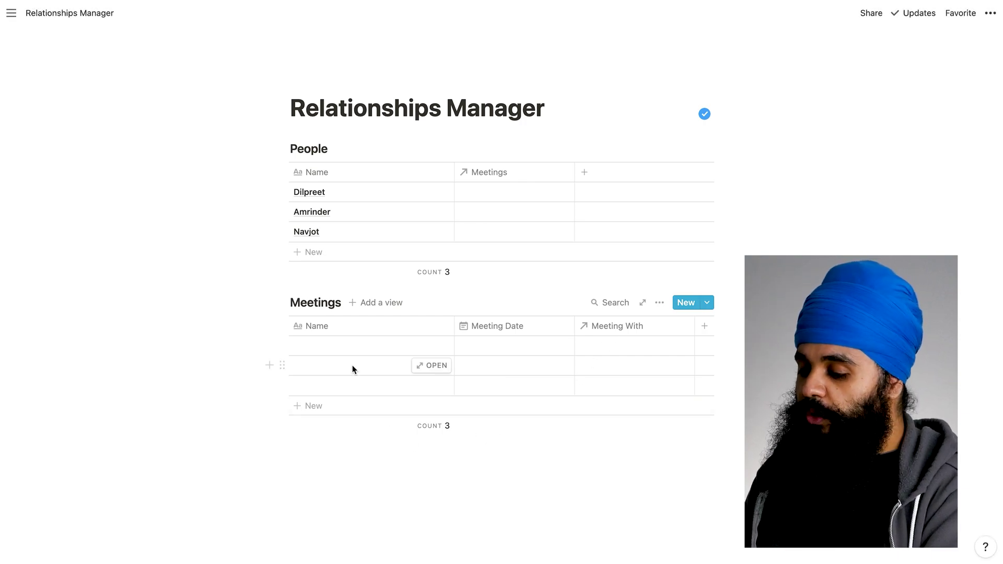
# - Name the first Meetings entry "Zoom Call" and set its Meeting Date to Feb 6, 2021
pyautogui.click(325, 346)
pyautogui.write('Zoom Call')
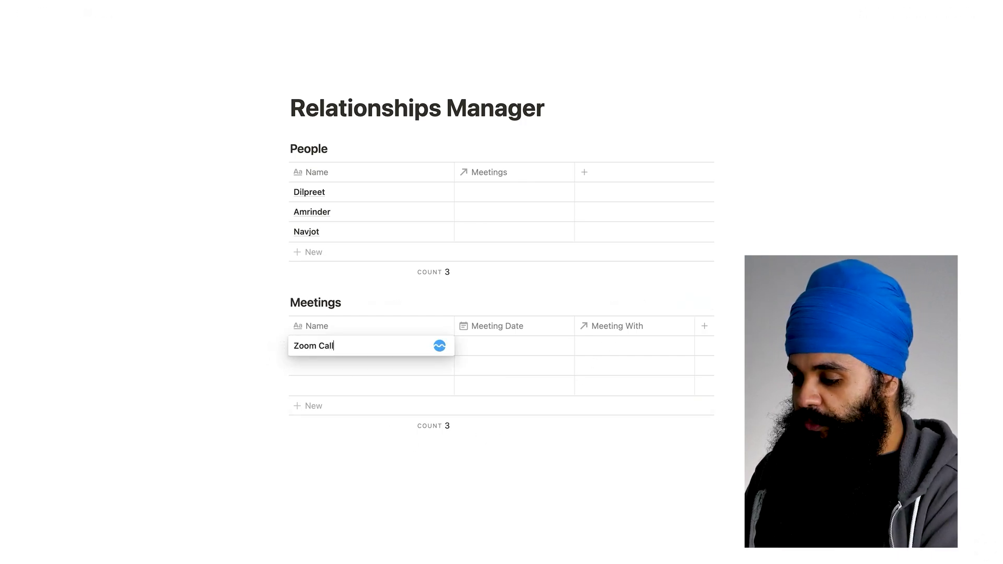
pyautogui.press('Return')
pyautogui.click(495, 353)
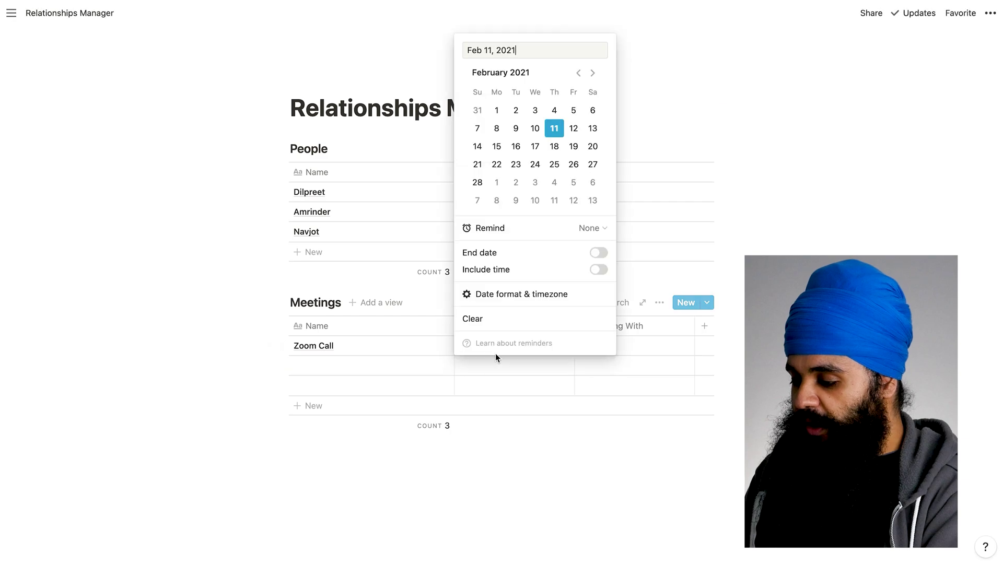
pyautogui.press('Escape')
pyautogui.click(486, 350)
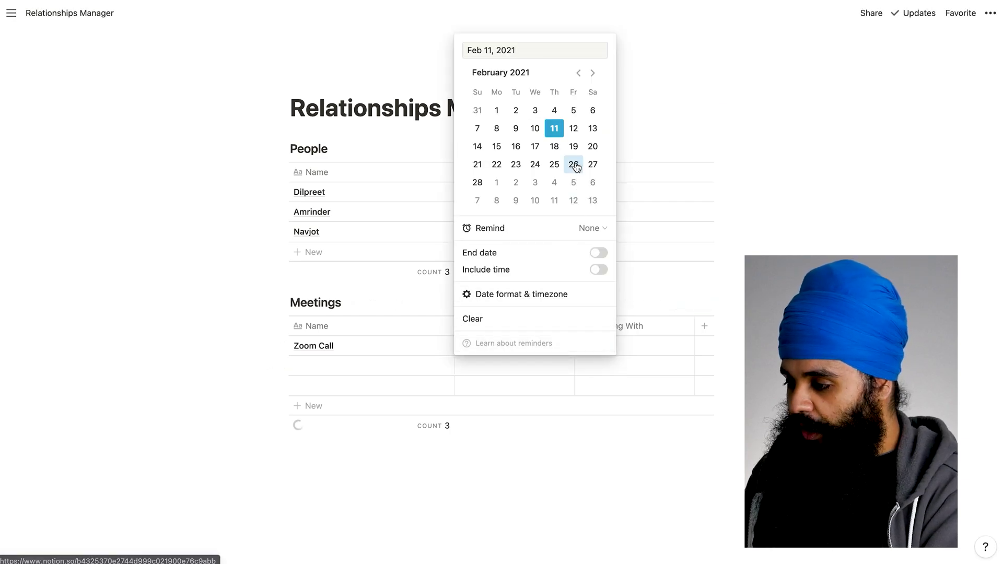
pyautogui.click(593, 111)
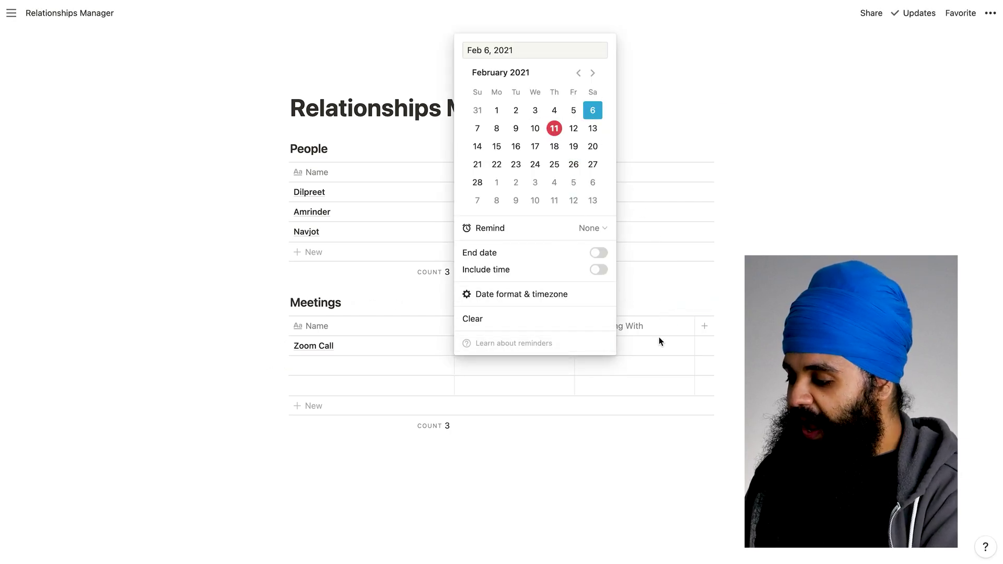
pyautogui.press('Escape')
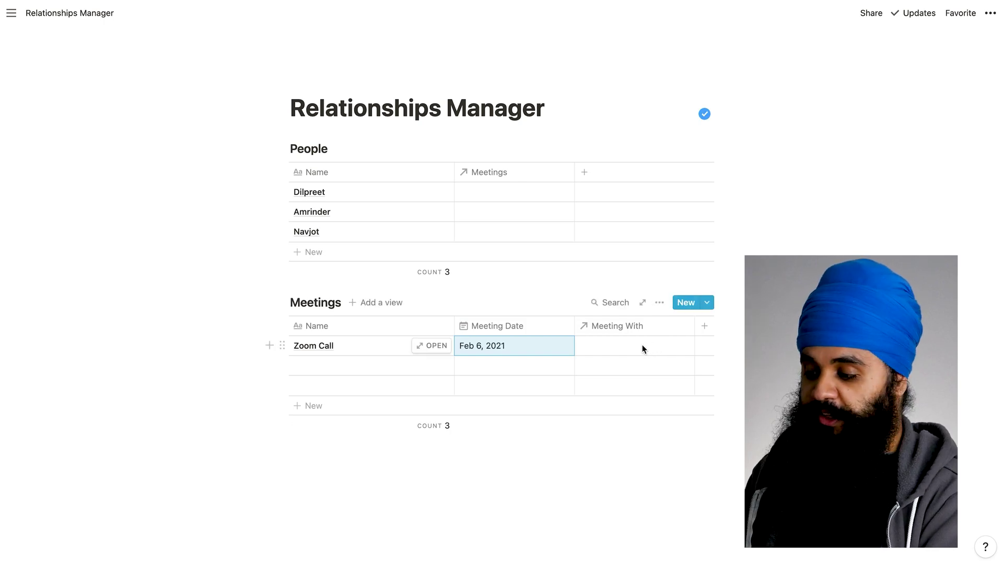
# - Link the Zoom Call entry's Meeting With property to the first person in the People table
pyautogui.click(643, 346)
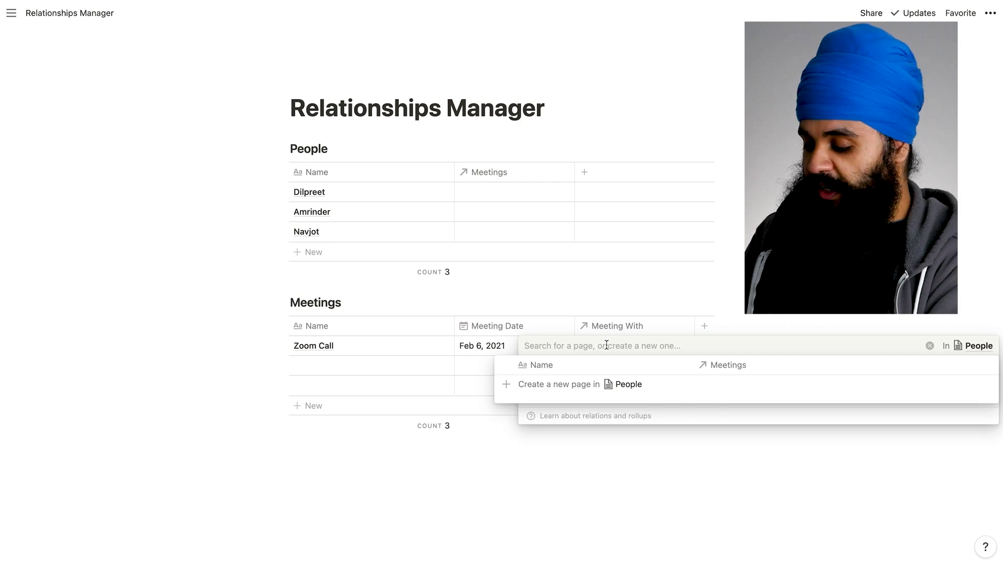
pyautogui.write('Dilpreet')
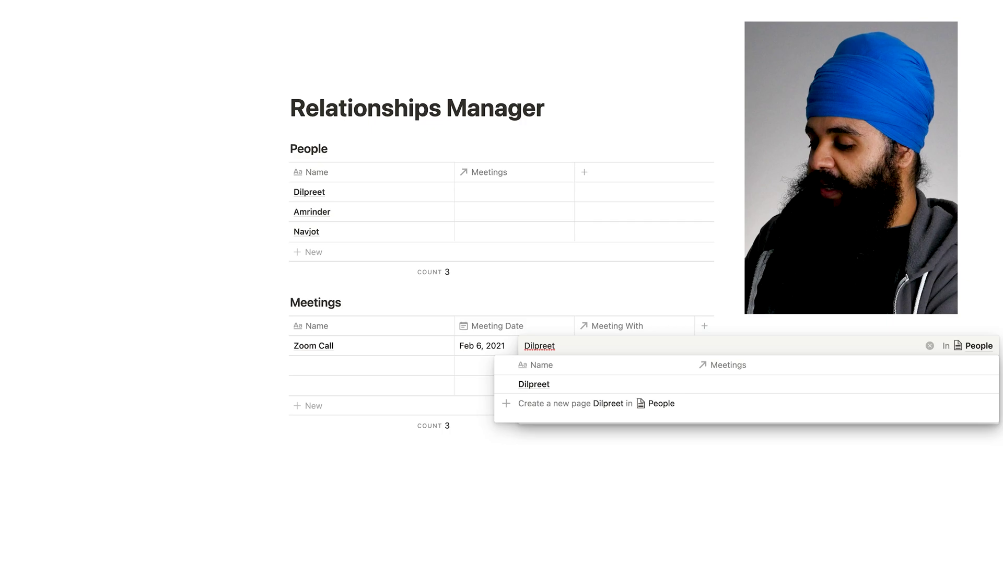
pyautogui.click(551, 386)
pyautogui.click(551, 458)
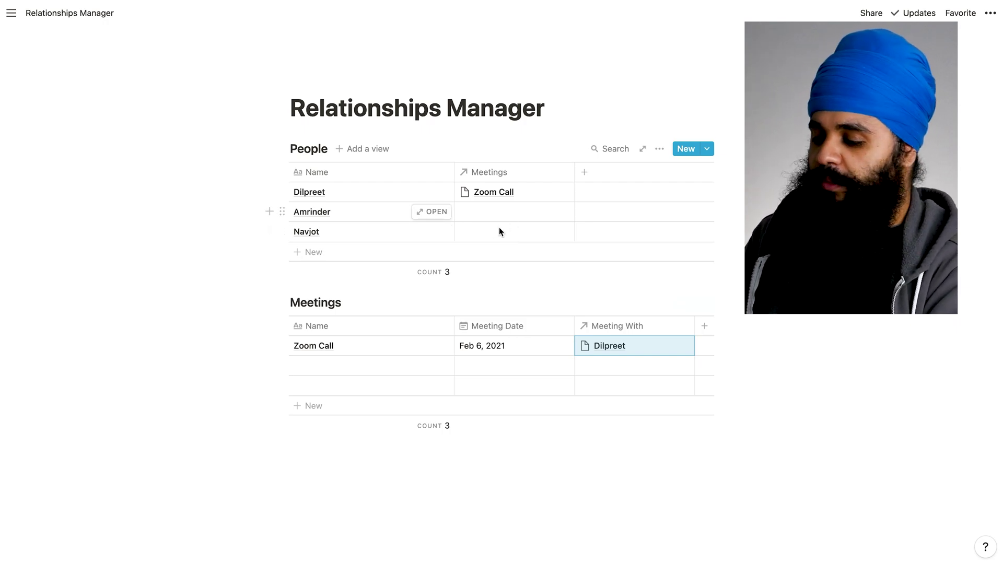
# - Write two notes in the Zoom Call page: "Hanging out next week" and that the contact got a new job
pyautogui.click(428, 346)
pyautogui.click(334, 280)
pyautogui.write('Hanging')
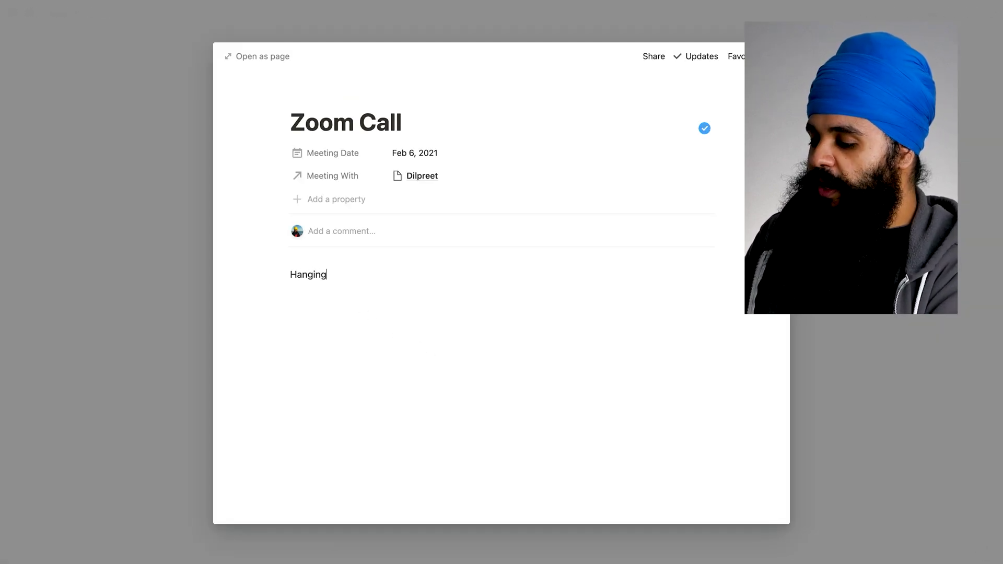
pyautogui.write(' out next week')
pyautogui.press('Return')
pyautogui.write('Dilpreet got a new job')
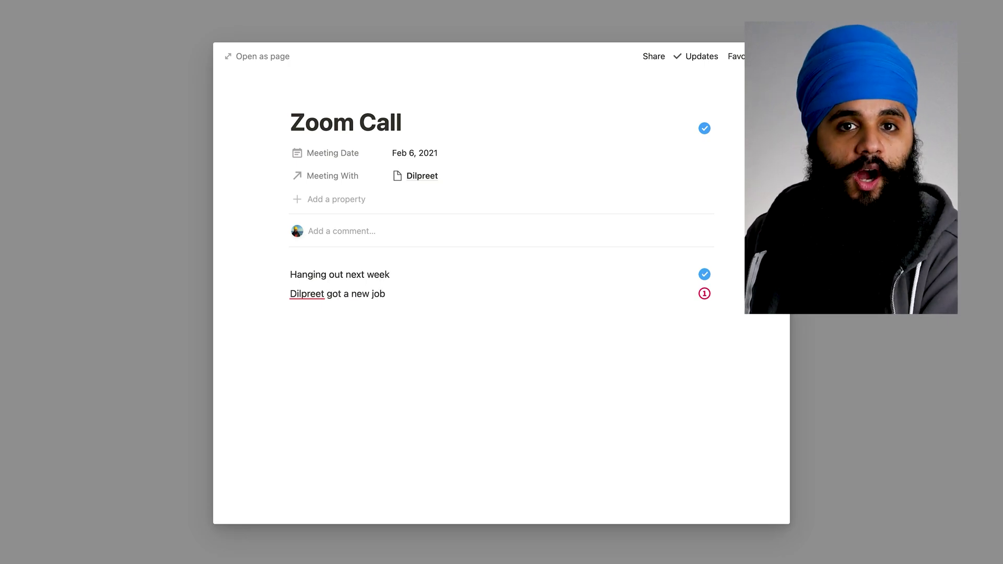
pyautogui.click(326, 543)
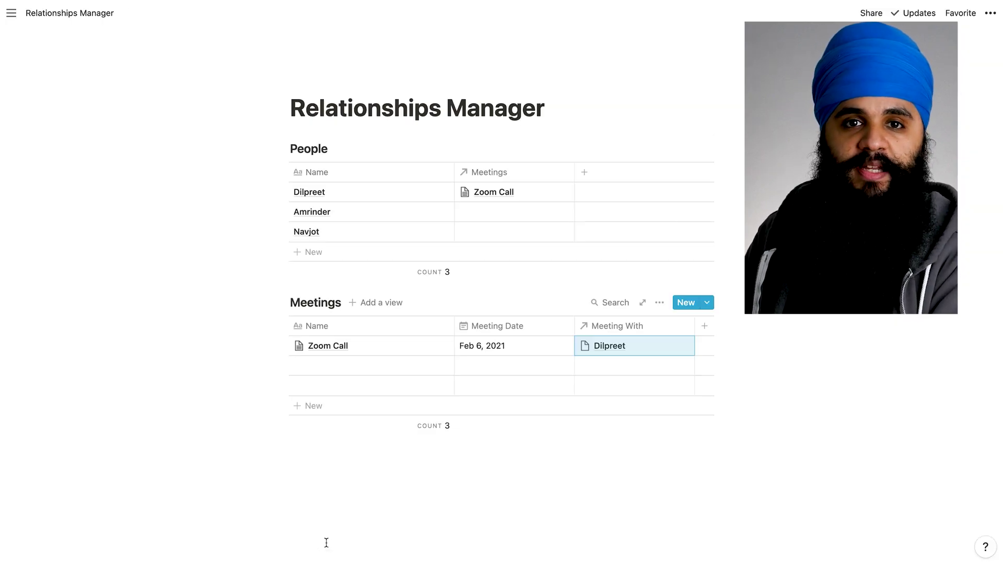
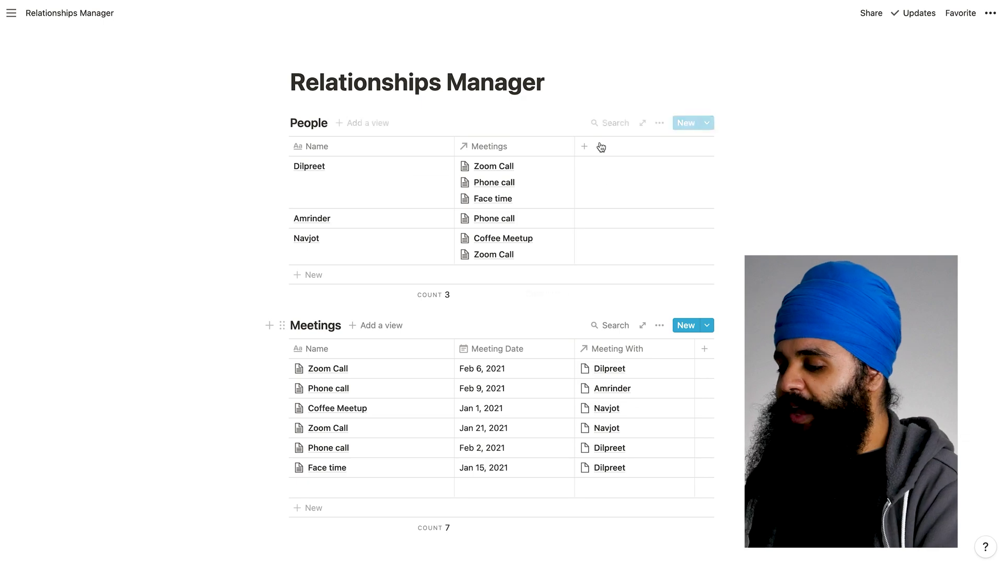
# - Add a new property of type Rollup to the People table
pyautogui.click(584, 146)
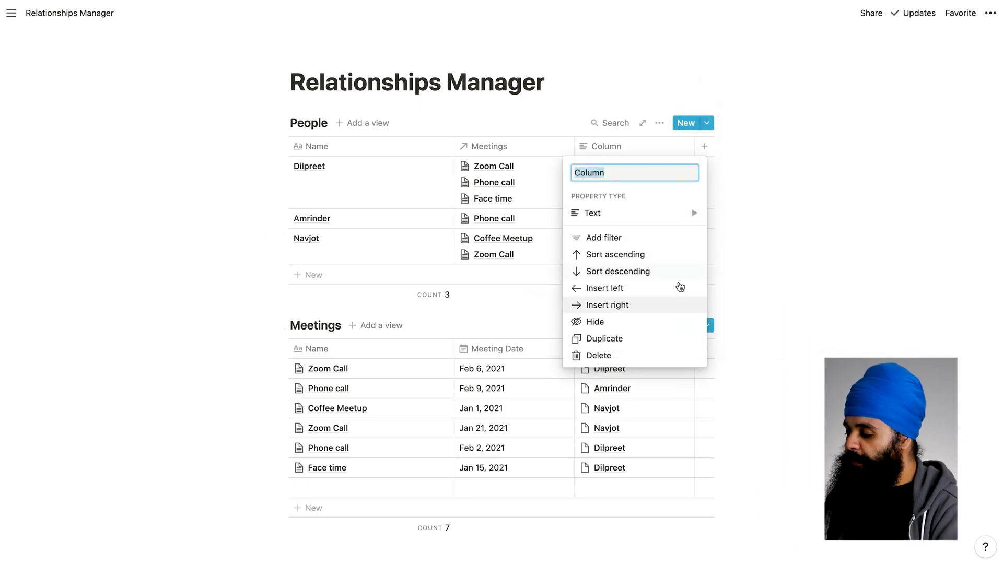
pyautogui.moveTo(640, 213)
pyautogui.scroll(-2, 750, 274)
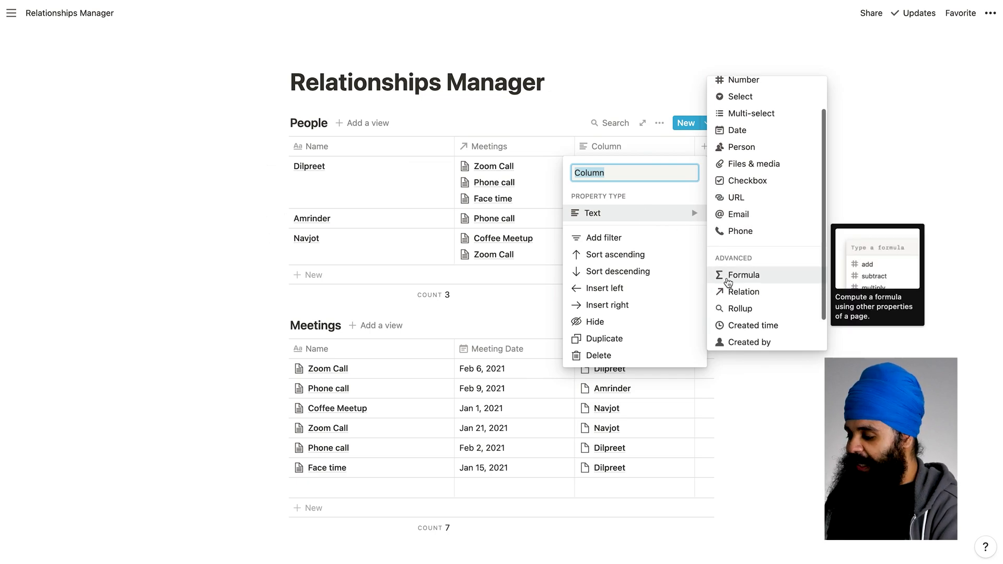
pyautogui.click(750, 307)
pyautogui.click(629, 145)
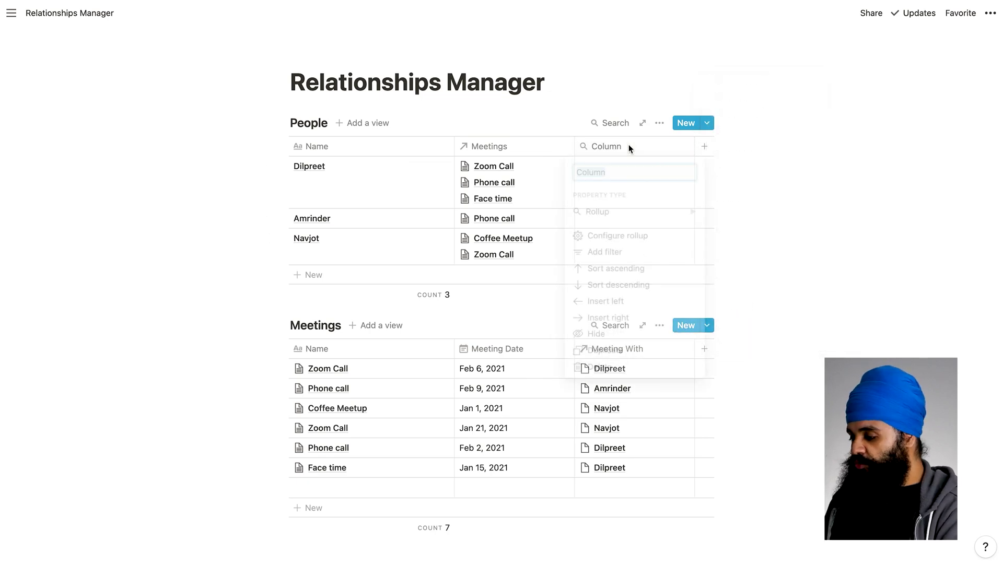
# - Configure the People table's rollup to use the Meetings relation and its Meeting Date property, calculated as Latest date
pyautogui.click(623, 243)
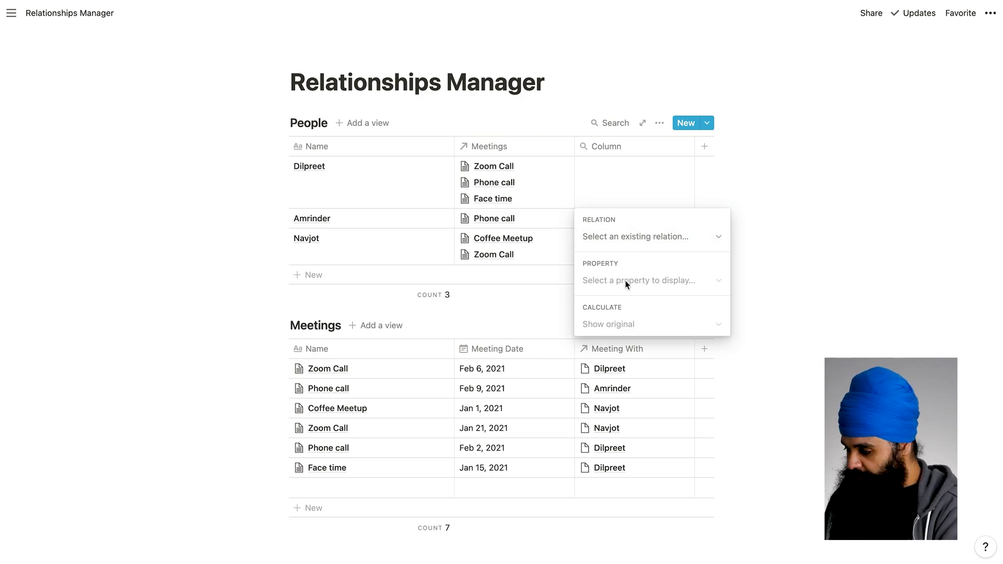
pyautogui.click(638, 240)
pyautogui.click(619, 286)
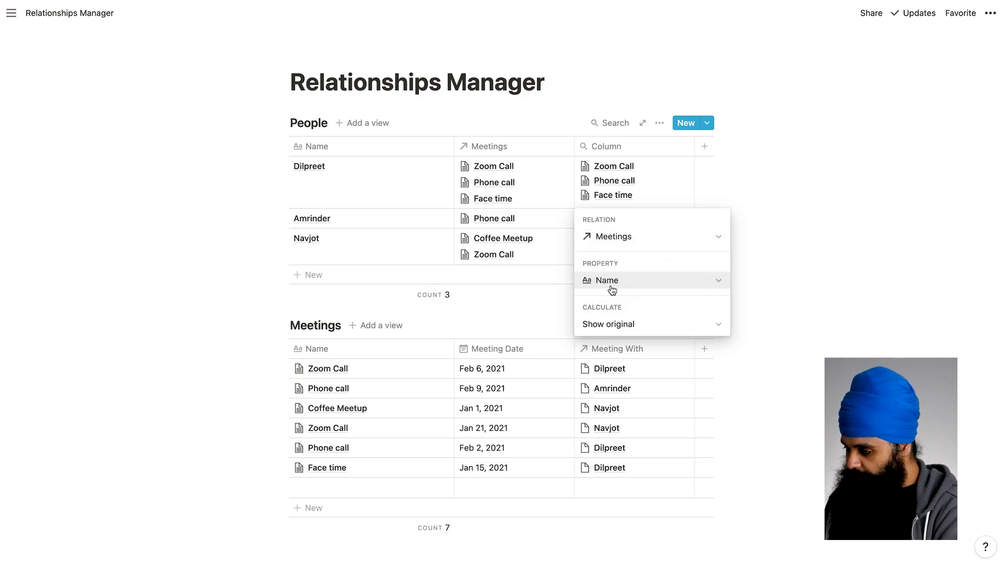
pyautogui.click(610, 286)
pyautogui.click(634, 346)
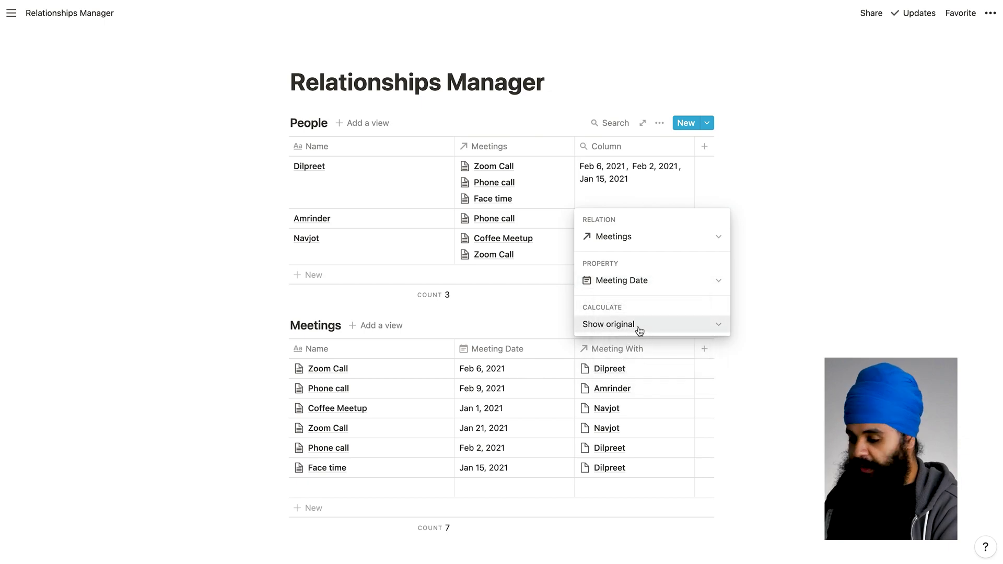
pyautogui.click(638, 326)
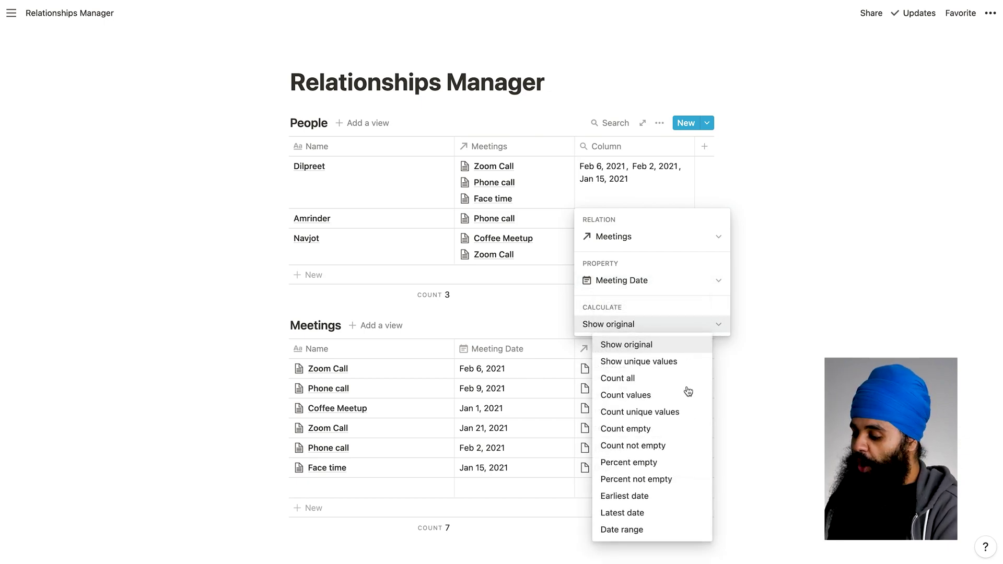
pyautogui.click(663, 513)
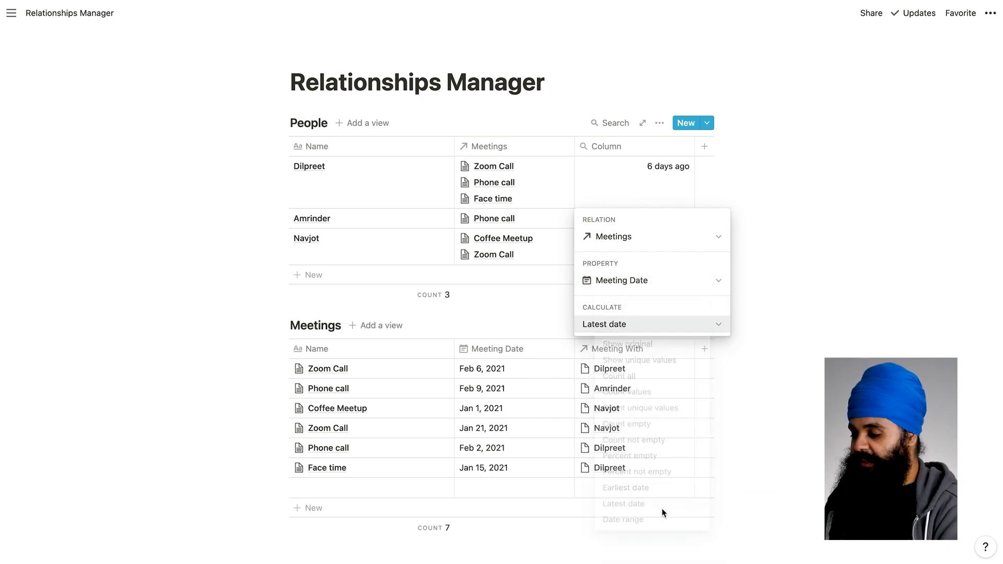
pyautogui.press('Escape')
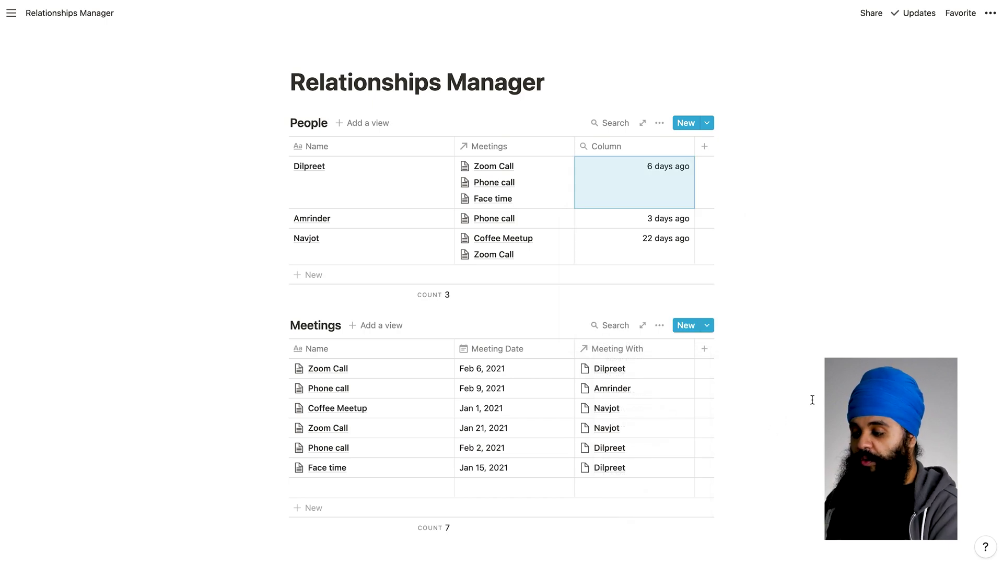